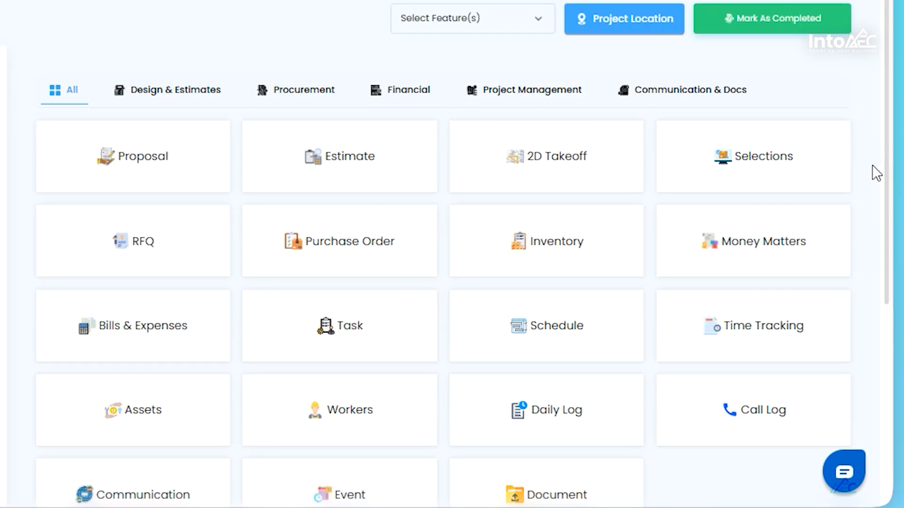
# Open the Schedule feature from the project management features of the interior project
pyautogui.scroll(-5, 875, 173)
pyautogui.scroll(5, 875, 173)
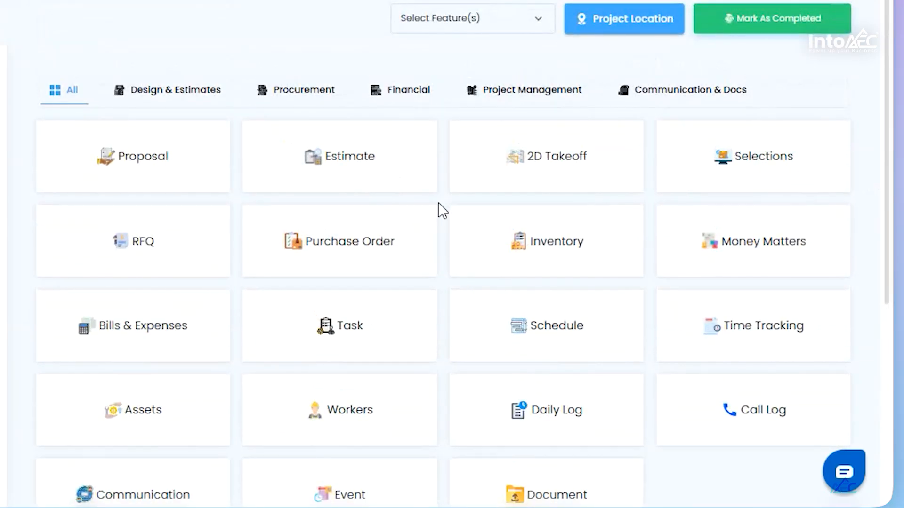
pyautogui.click(515, 96)
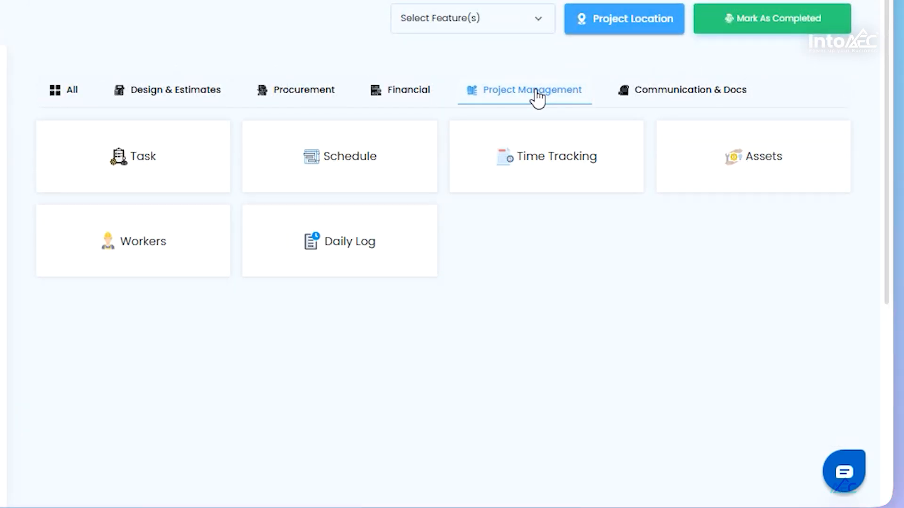
pyautogui.click(361, 163)
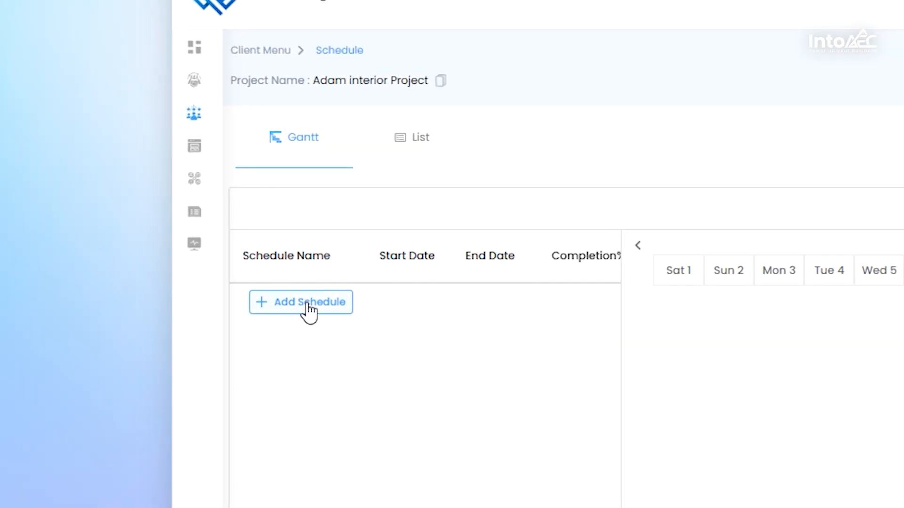
# Add a schedule named Phase 1 and extend its Gantt bar to end on 23/12/2025
pyautogui.click(301, 313)
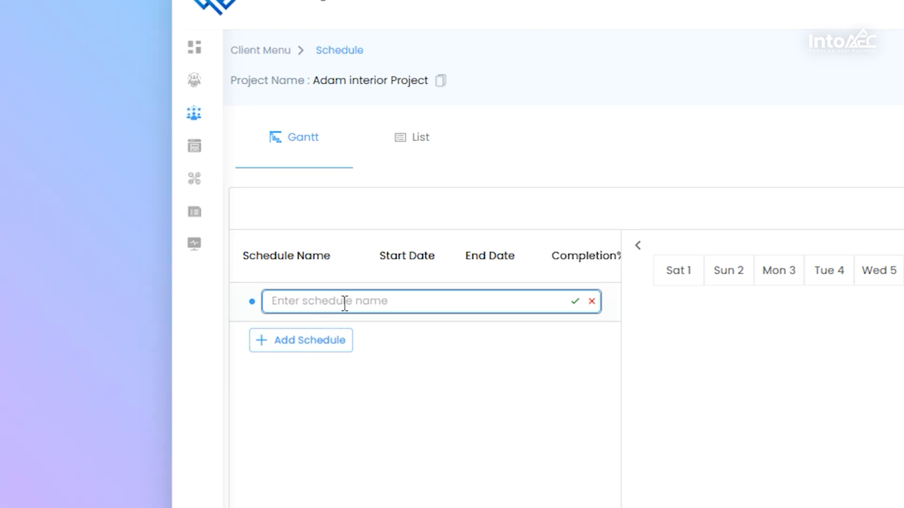
pyautogui.write('Phase 1')
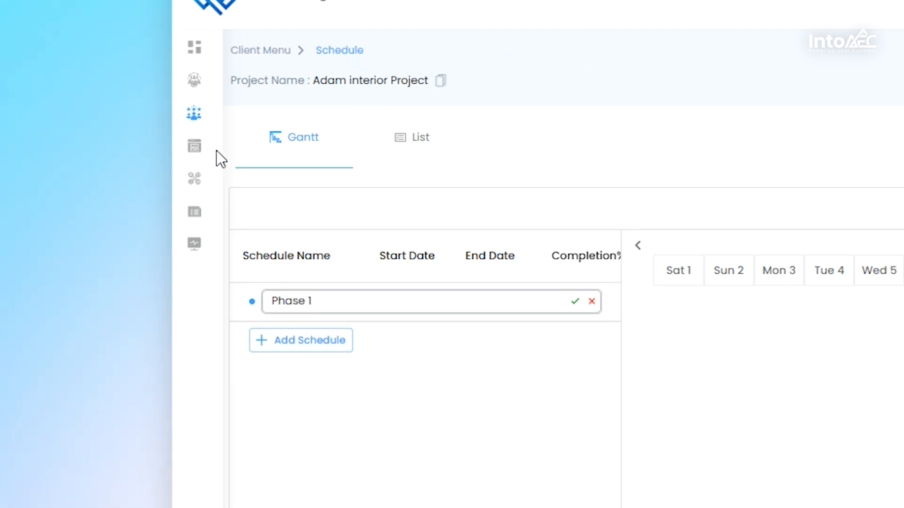
pyautogui.press('Return')
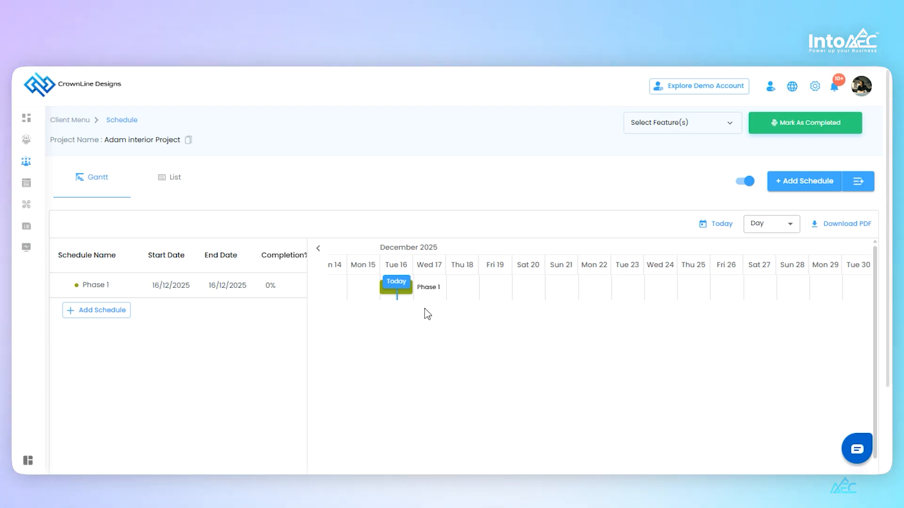
pyautogui.moveTo(399, 289)
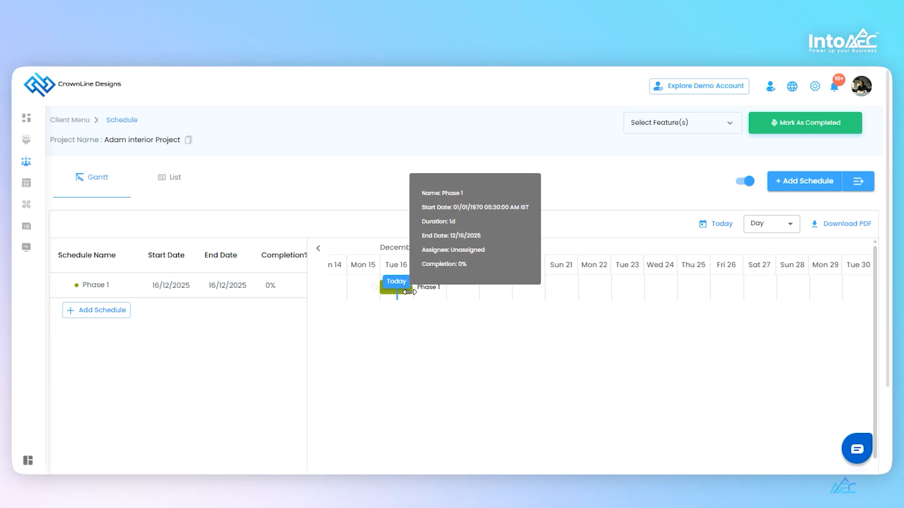
pyautogui.moveTo(409, 292); pyautogui.dragTo(639, 292)
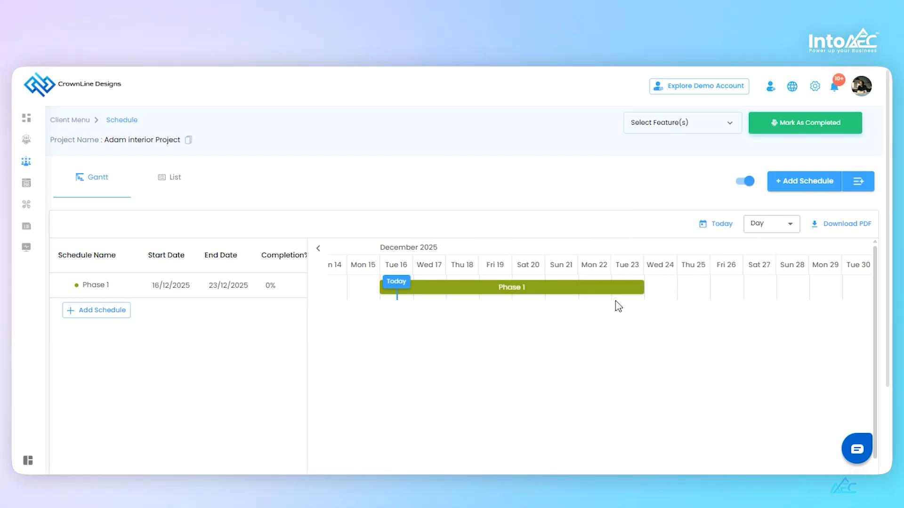
# Start a child schedule under Phase 1 and name it Architectural Drawings
pyautogui.rightClick(567, 295)
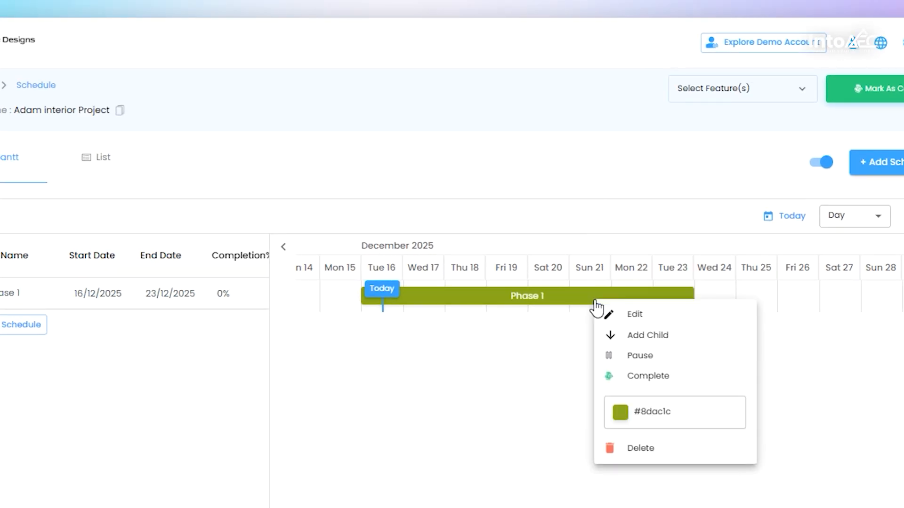
pyautogui.click(664, 335)
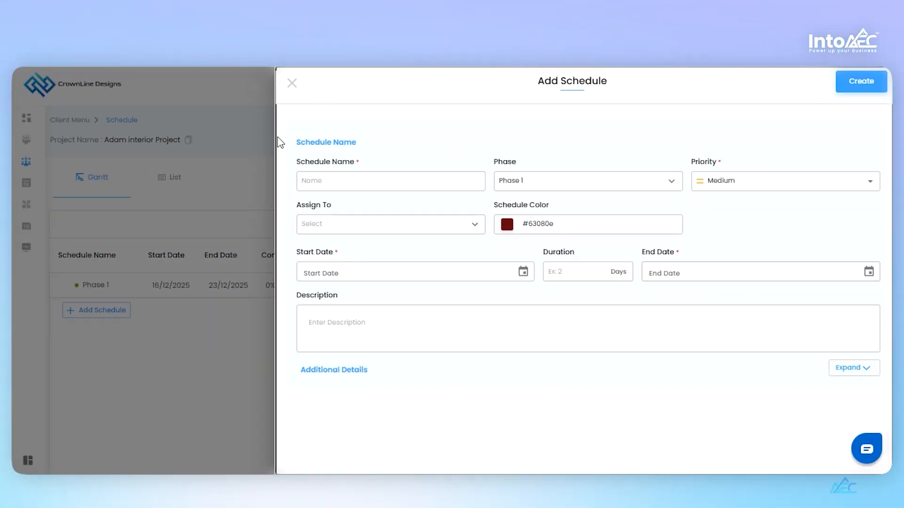
pyautogui.click(403, 186)
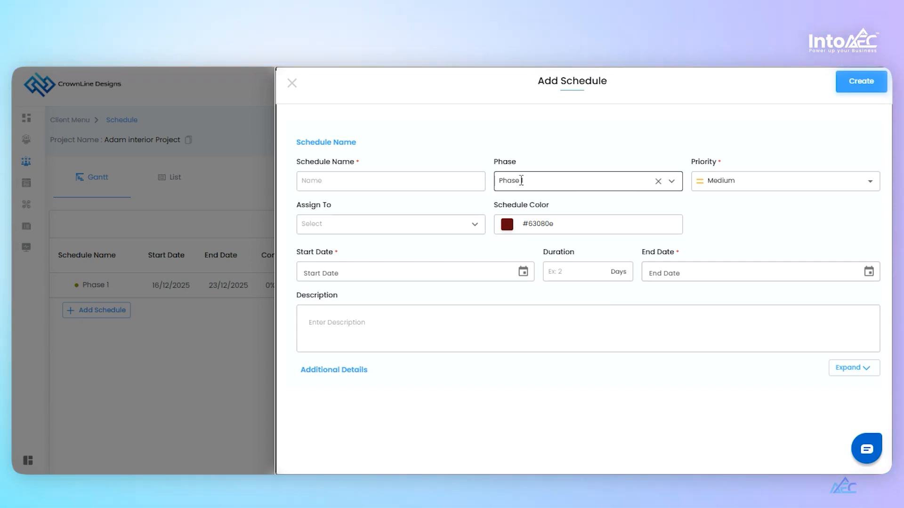
pyautogui.click(672, 183)
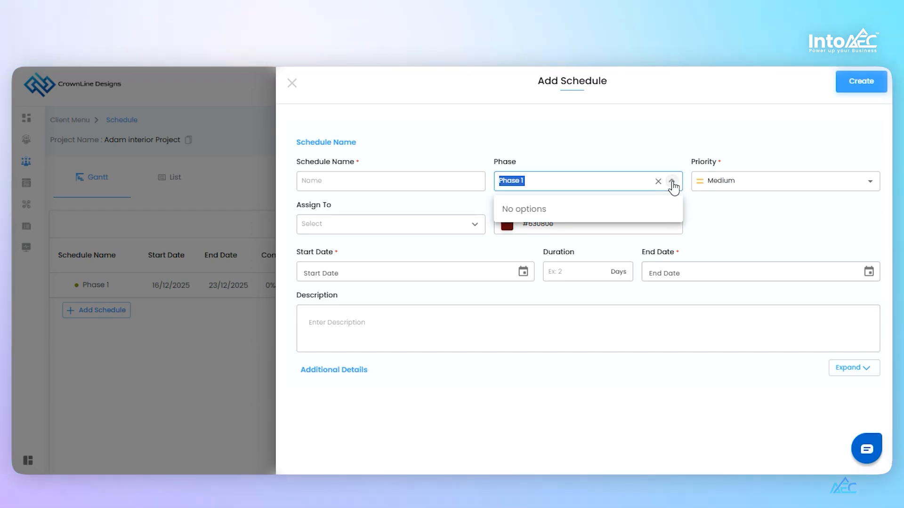
pyautogui.click(334, 181)
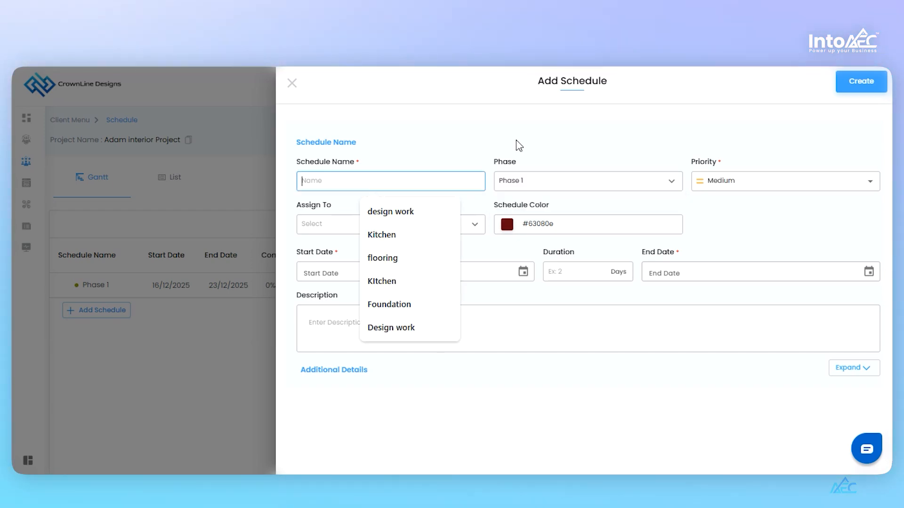
pyautogui.write('Architectural Drawings')
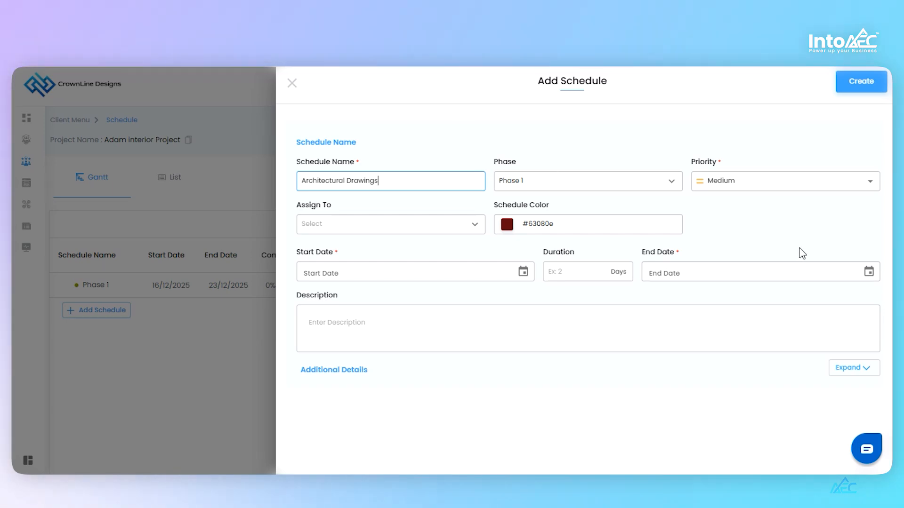
# Set the child schedule's priority to High and assign it to the first team member listed
pyautogui.click(858, 184)
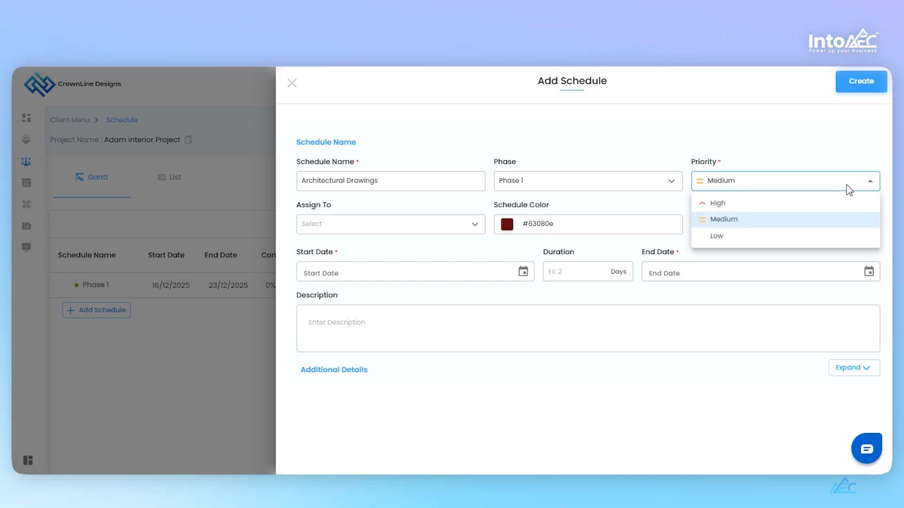
pyautogui.click(732, 207)
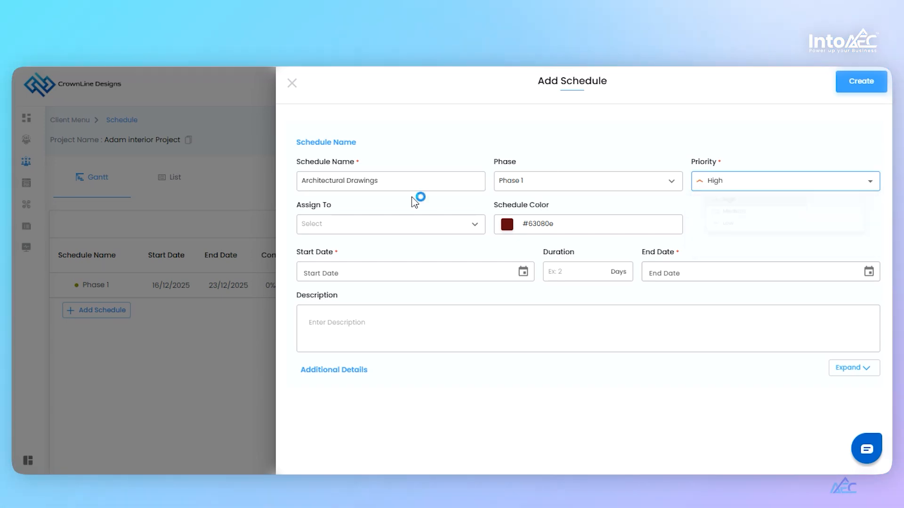
pyautogui.click(471, 228)
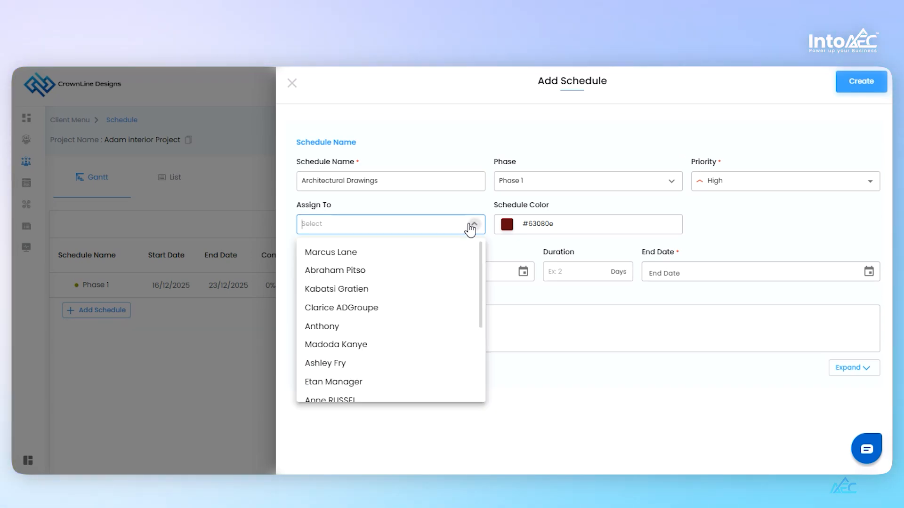
pyautogui.click(352, 255)
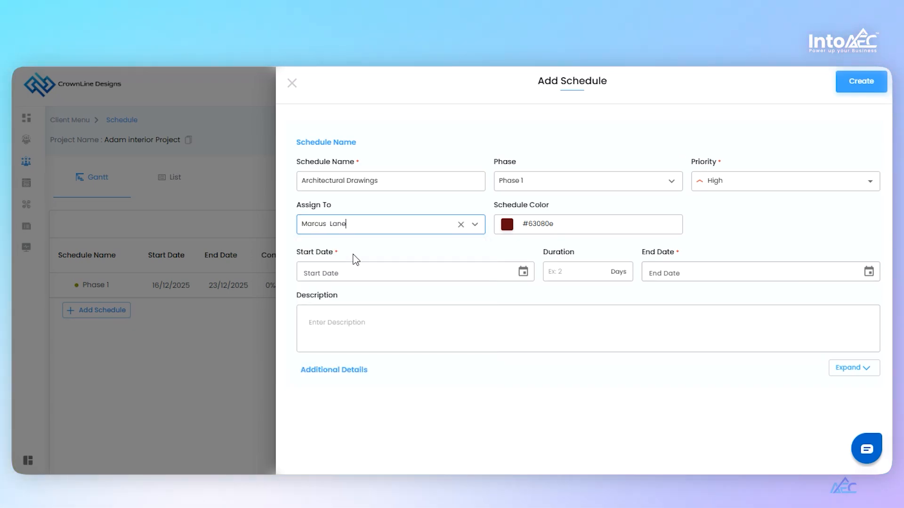
# Change the child schedule's color to the brighter red #a90611
pyautogui.click(508, 229)
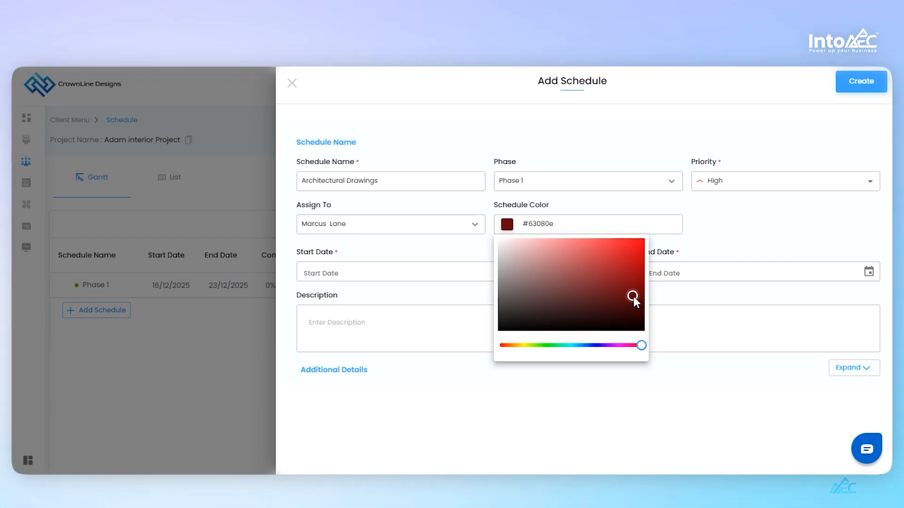
pyautogui.moveTo(634, 295); pyautogui.dragTo(639, 270)
pyautogui.click(638, 231)
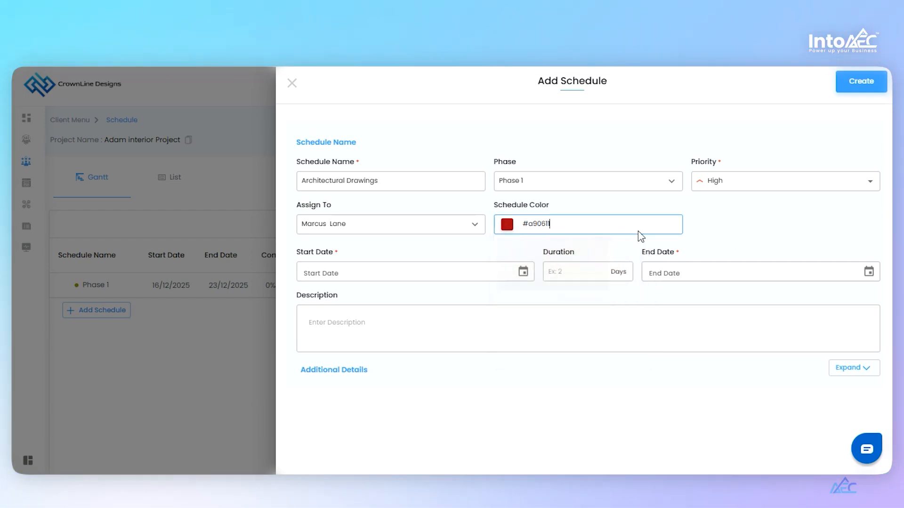
# Set the start date to 16/12/2025 with a duration of 20 days, and expand the additional details section
pyautogui.click(522, 273)
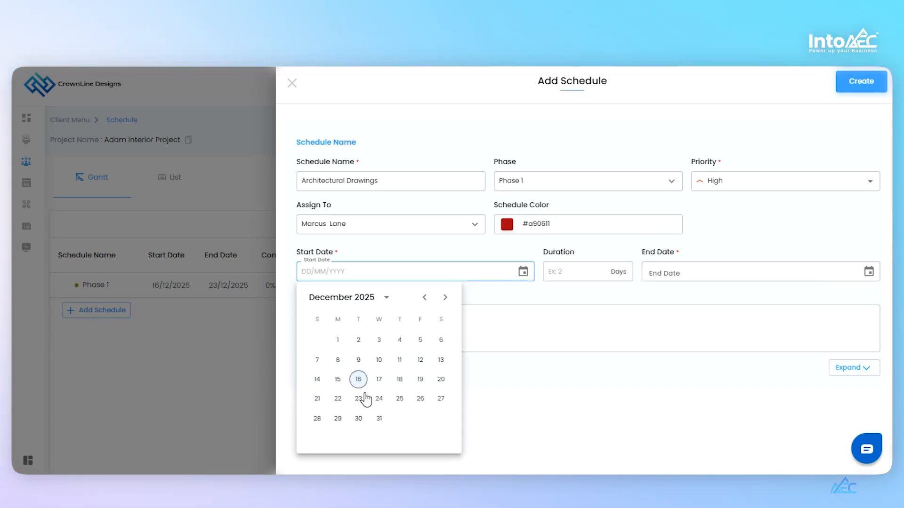
pyautogui.click(358, 380)
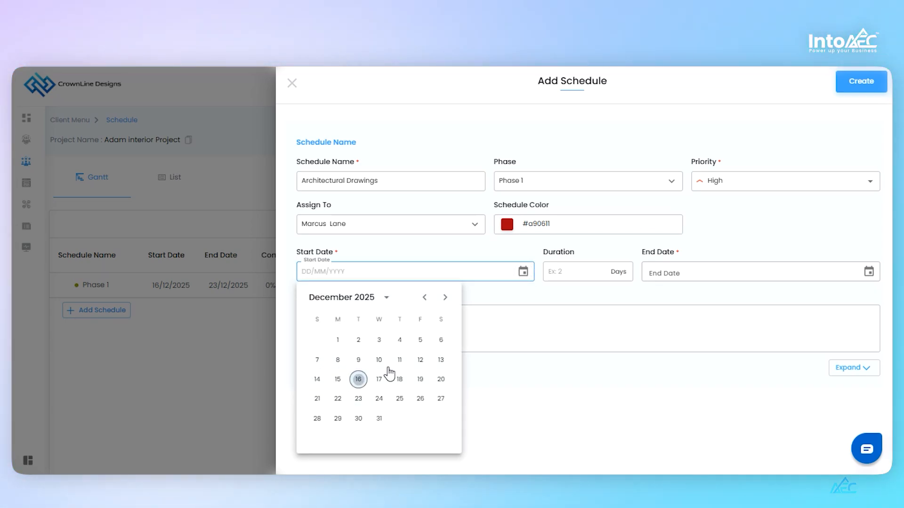
pyautogui.click(580, 277)
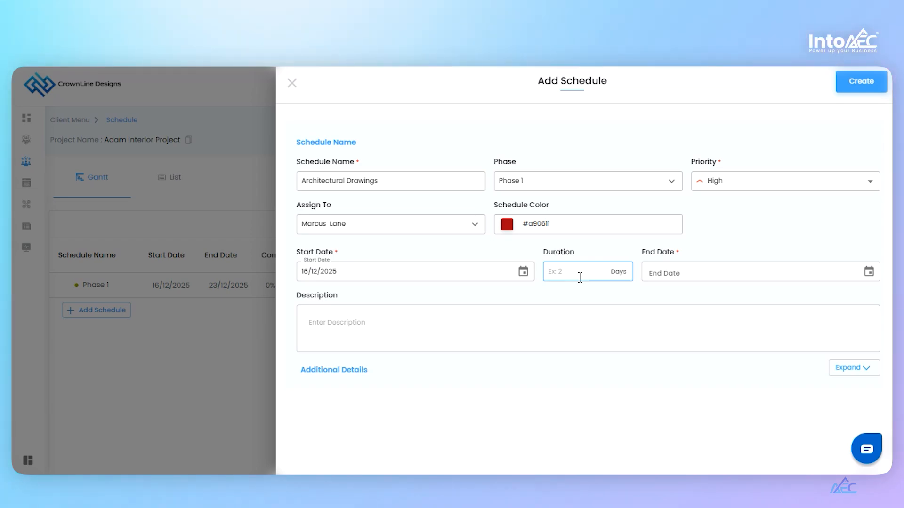
pyautogui.write('20')
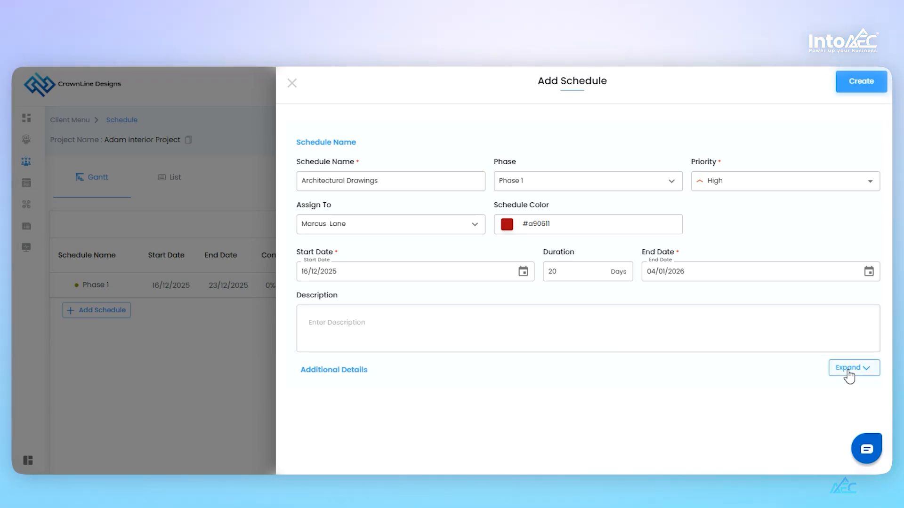
pyautogui.scroll(-2, 714, 390)
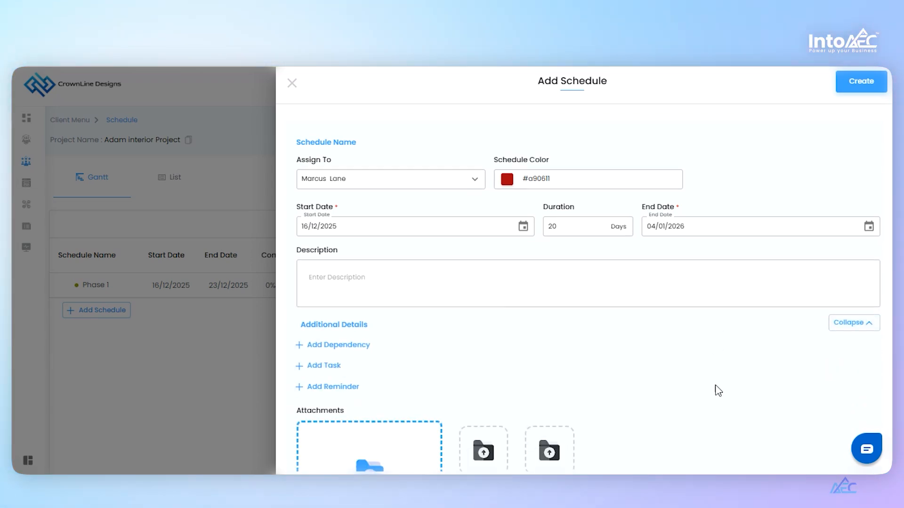
pyautogui.scroll(-2, 337, 328)
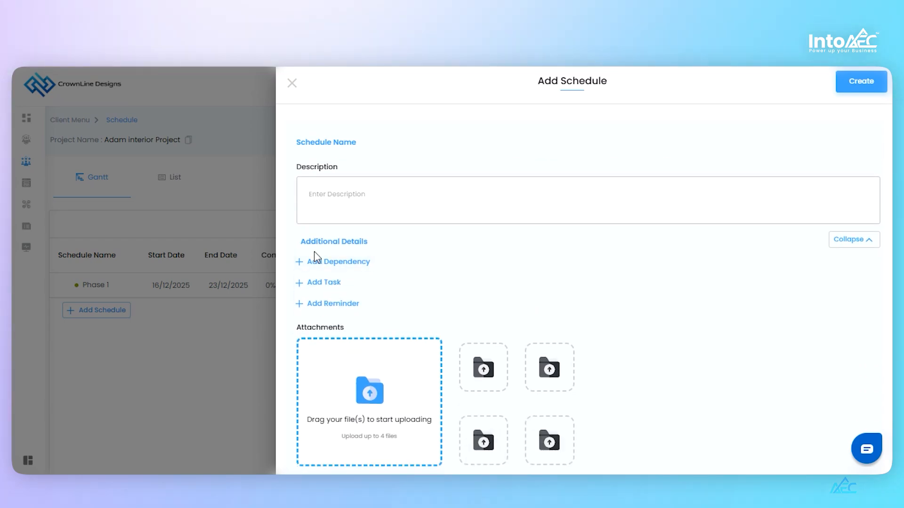
pyautogui.click(336, 264)
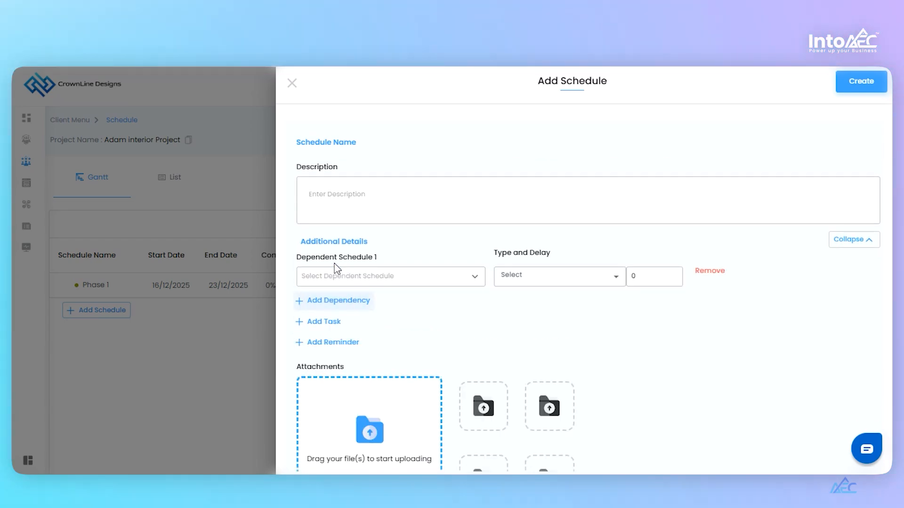
pyautogui.click(472, 282)
pyautogui.click(470, 282)
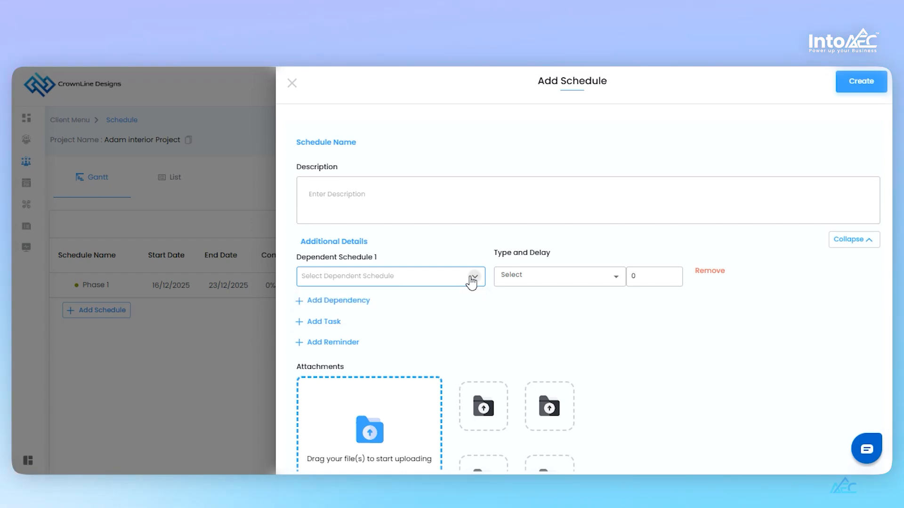
pyautogui.click(604, 282)
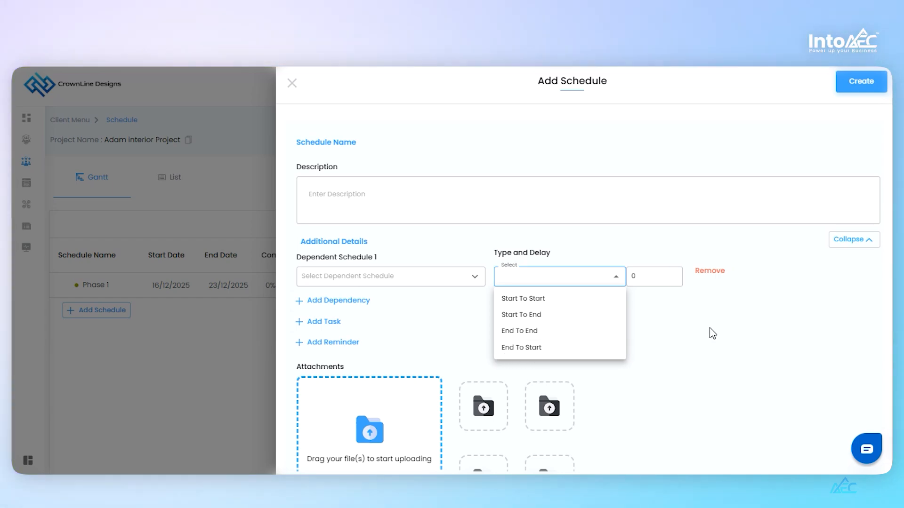
pyautogui.click(669, 325)
pyautogui.click(635, 276)
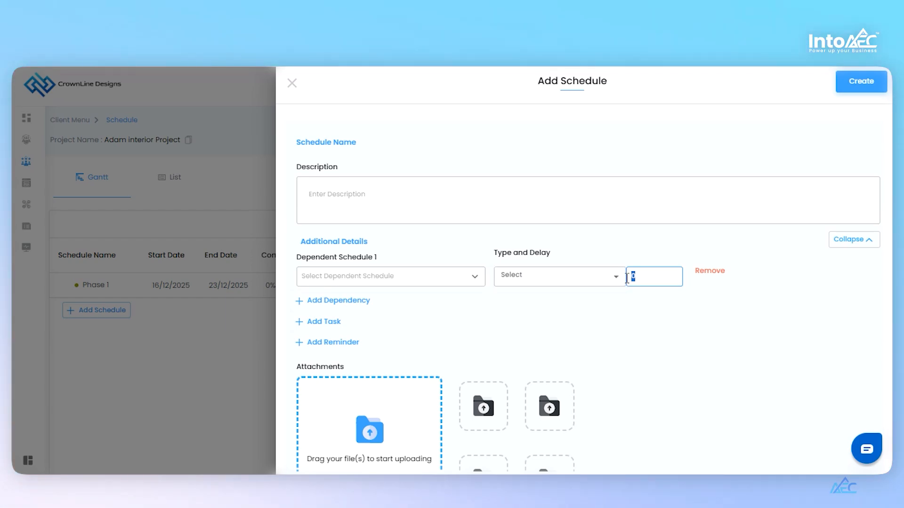
pyautogui.click(701, 274)
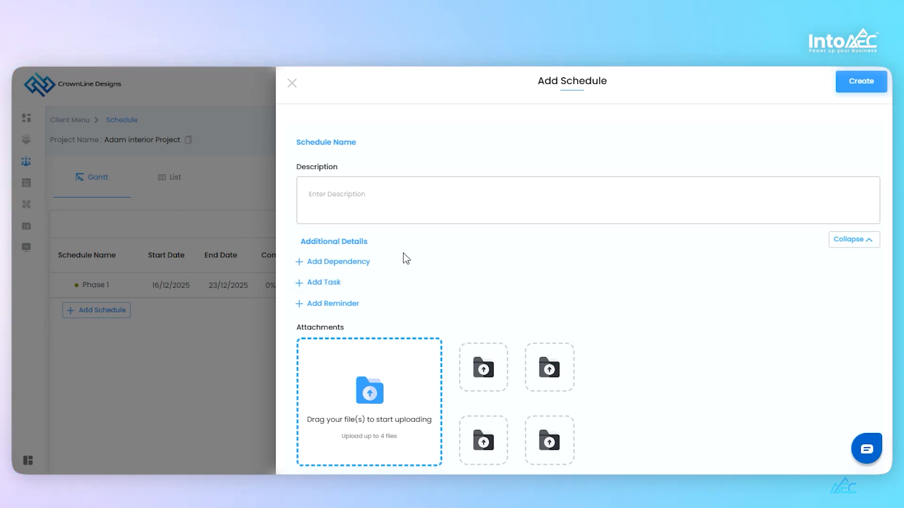
# Add a task entry to the schedule's additional details and link the 2D Design task
pyautogui.click(332, 284)
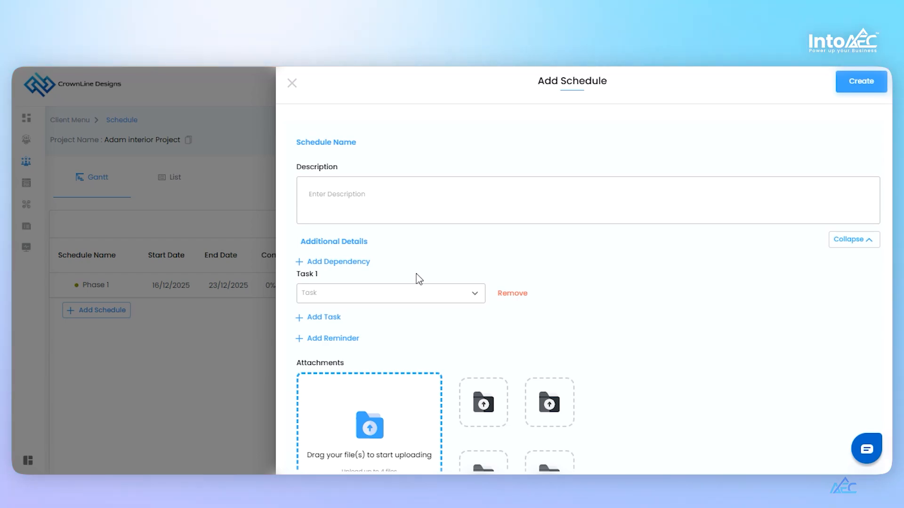
pyautogui.click(470, 298)
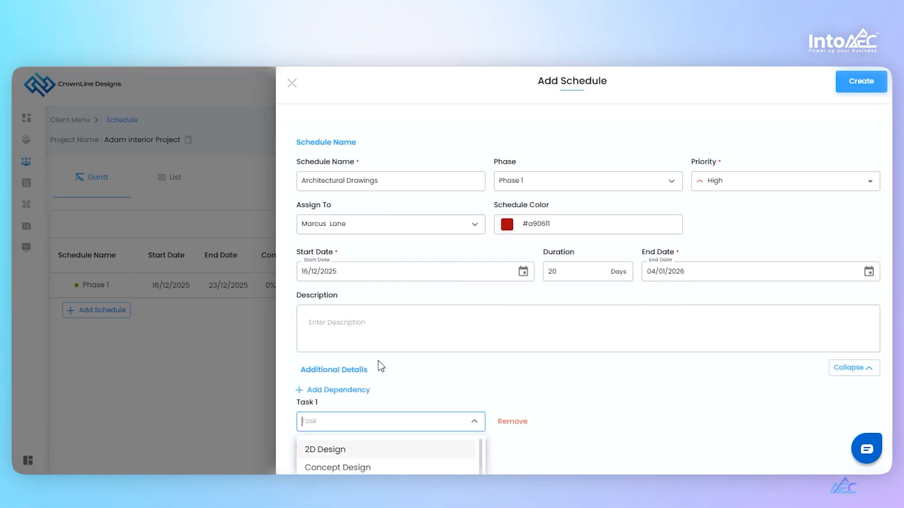
pyautogui.scroll(-2, 377, 366)
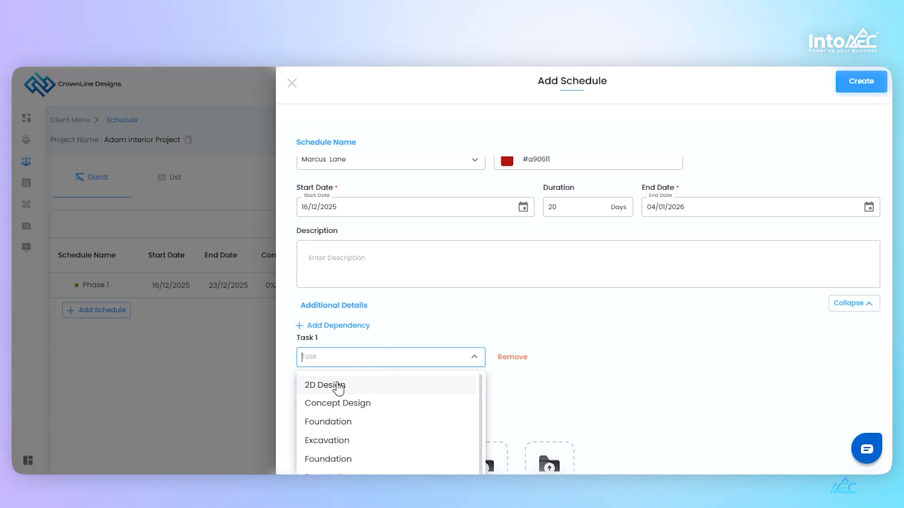
pyautogui.click(324, 386)
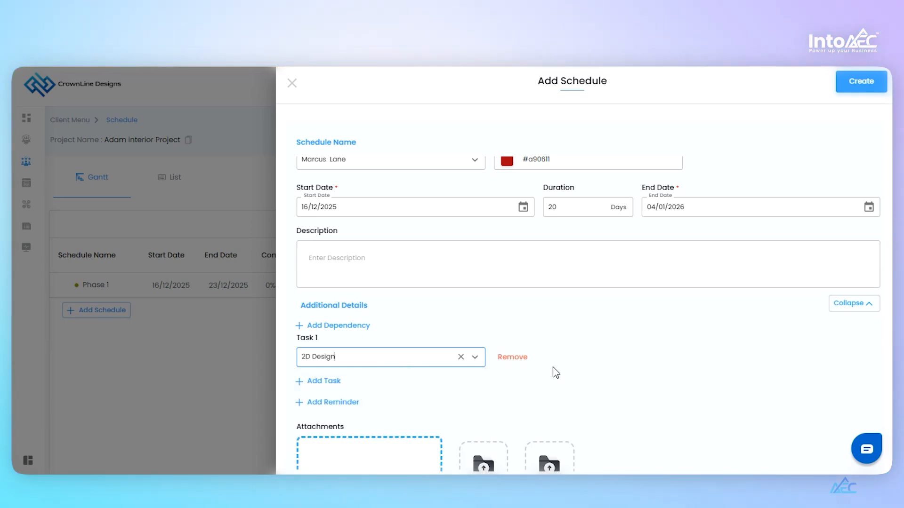
# Add a second task entry to the schedule's additional details and link the Concept Design task
pyautogui.scroll(-2, 445, 363)
pyautogui.scroll(2, 299, 374)
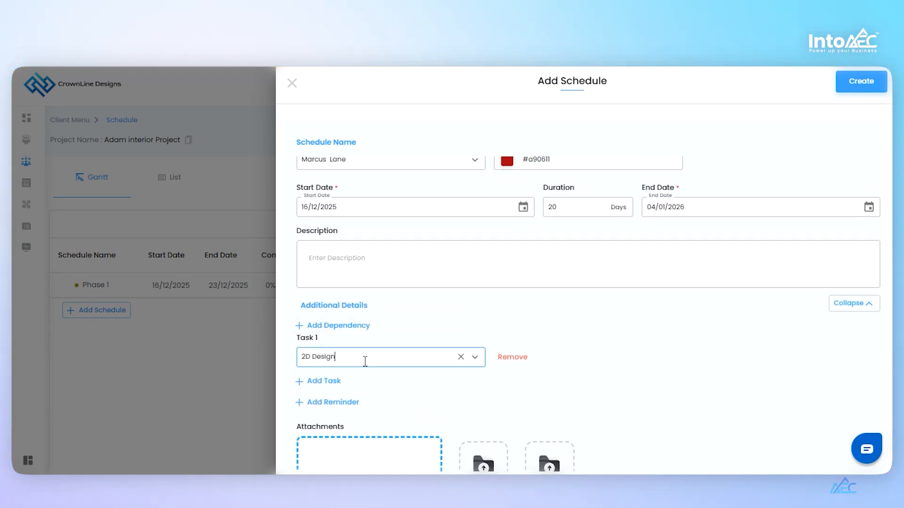
pyautogui.scroll(2, 452, 285)
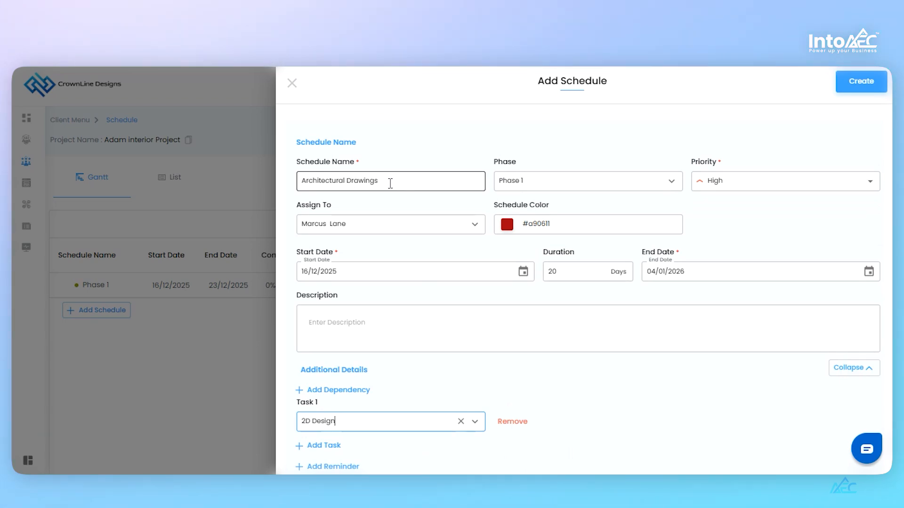
pyautogui.scroll(-4, 407, 376)
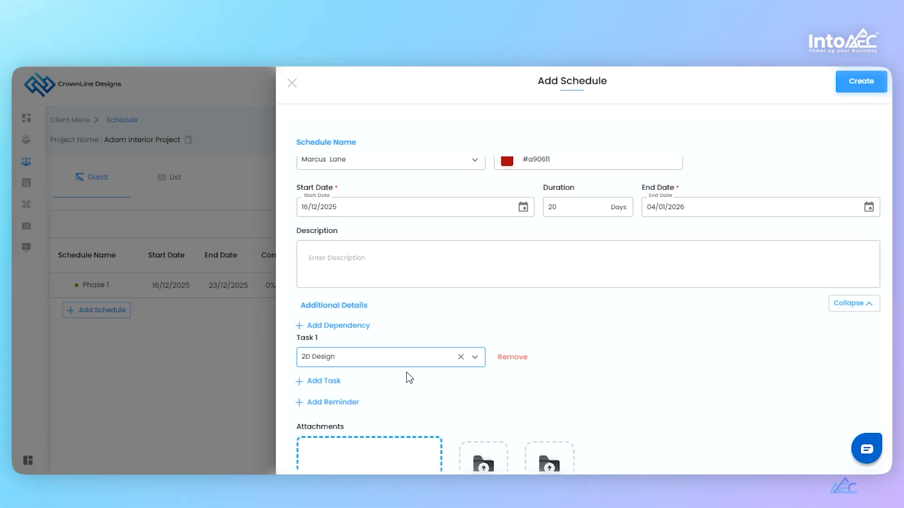
pyautogui.click(328, 320)
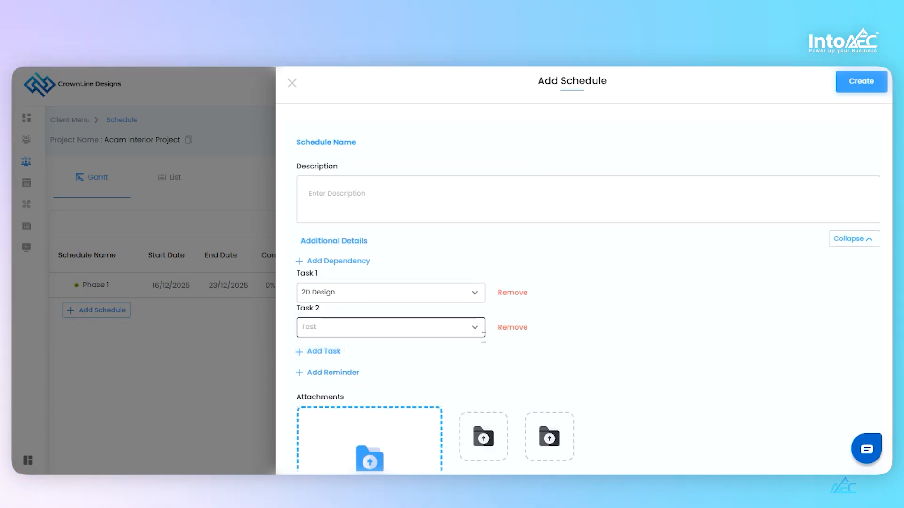
pyautogui.click(469, 331)
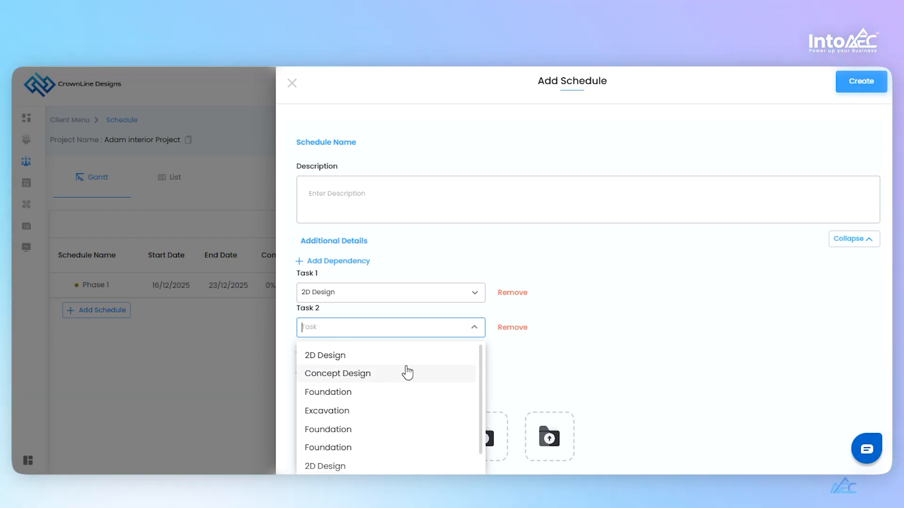
pyautogui.click(373, 379)
# Add a third task entry and create a new task item for it named Hand Sketch
pyautogui.scroll(-2, 413, 347)
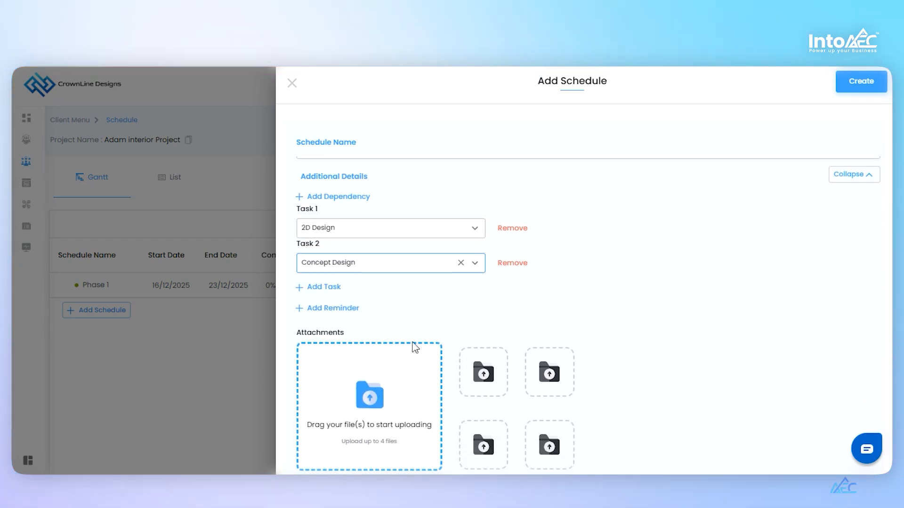
pyautogui.click(328, 291)
pyautogui.click(379, 300)
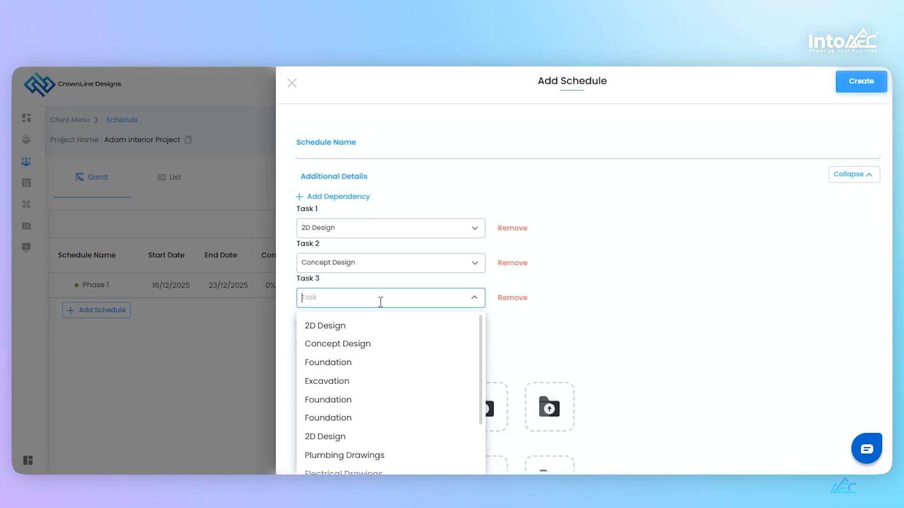
pyautogui.write('Hand Sketch')
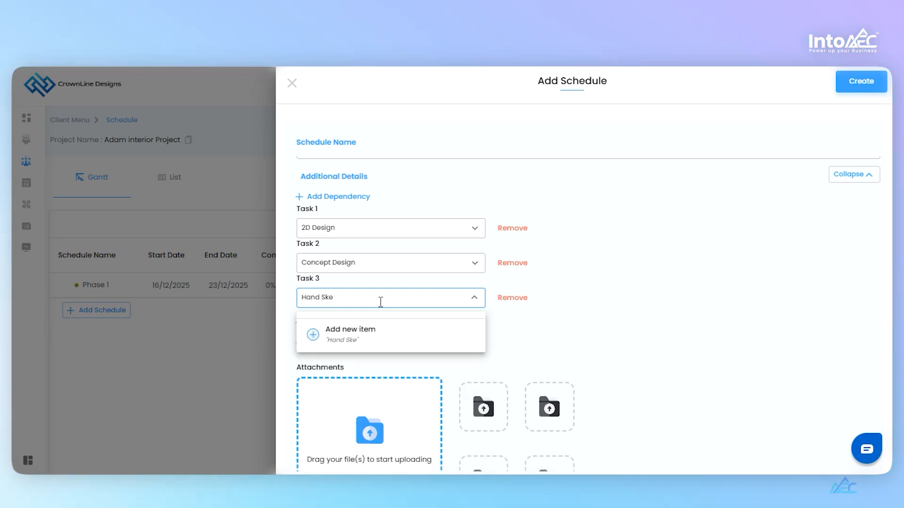
pyautogui.click(363, 335)
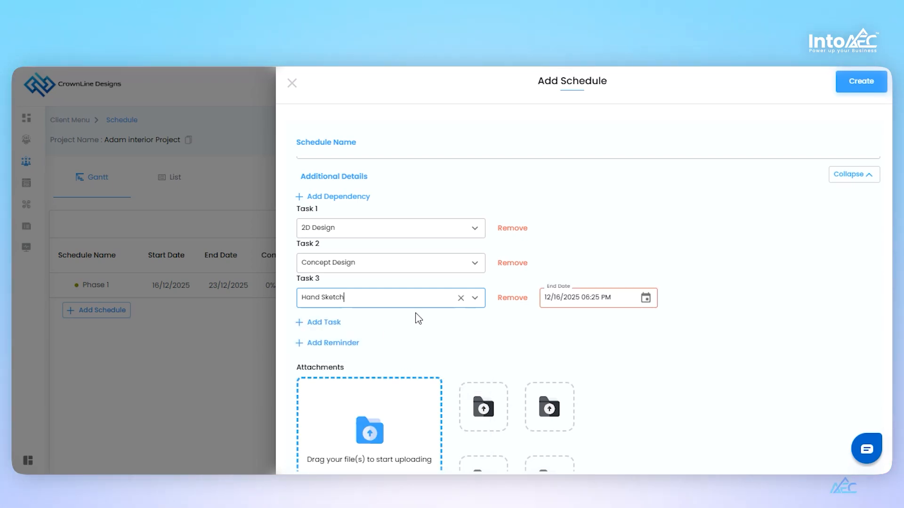
# Set the Hand Sketch task's end date to 12/24/2025 06:00 PM
pyautogui.click(645, 298)
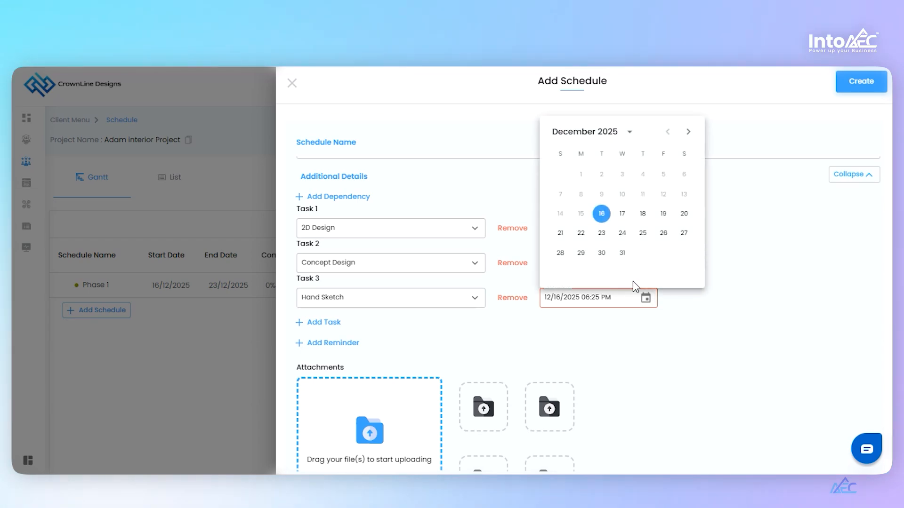
pyautogui.click(622, 234)
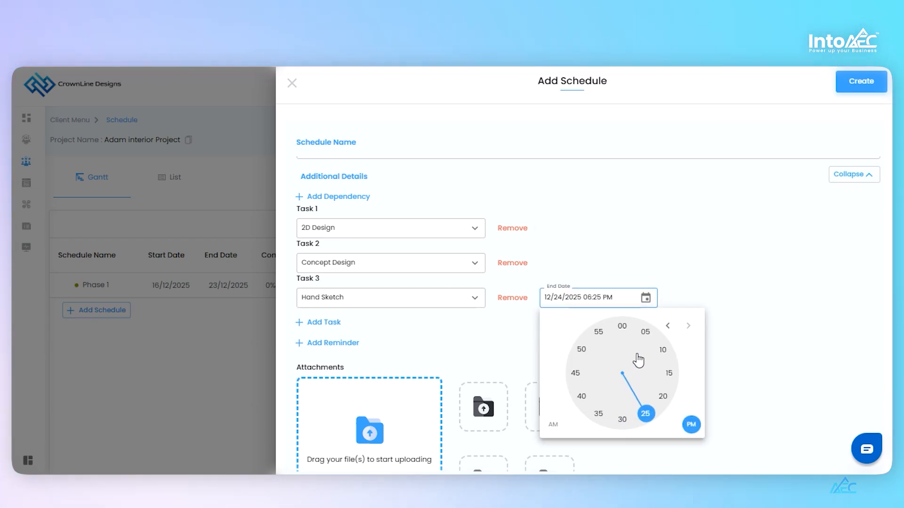
pyautogui.click(622, 353)
# Add a first reminder to the schedule and set it to 4 days
pyautogui.scroll(-1, 323, 316)
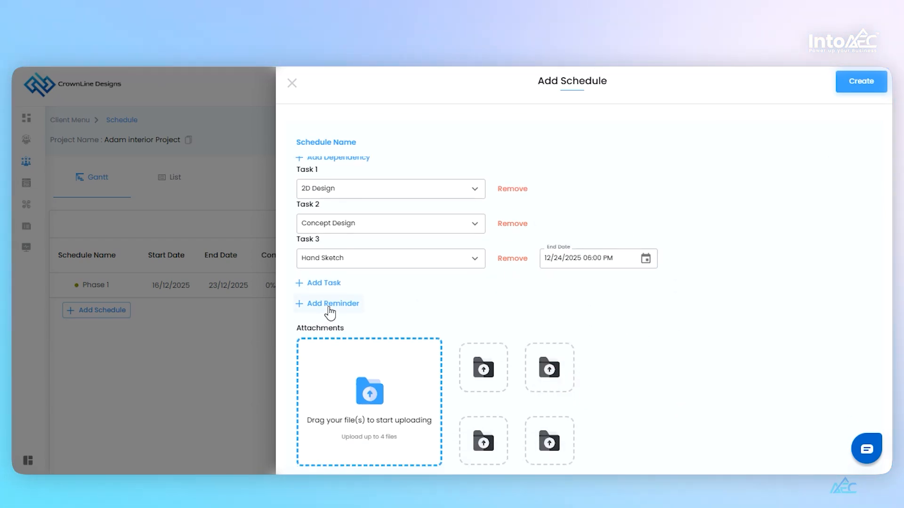
pyautogui.click(328, 307)
pyautogui.click(312, 324)
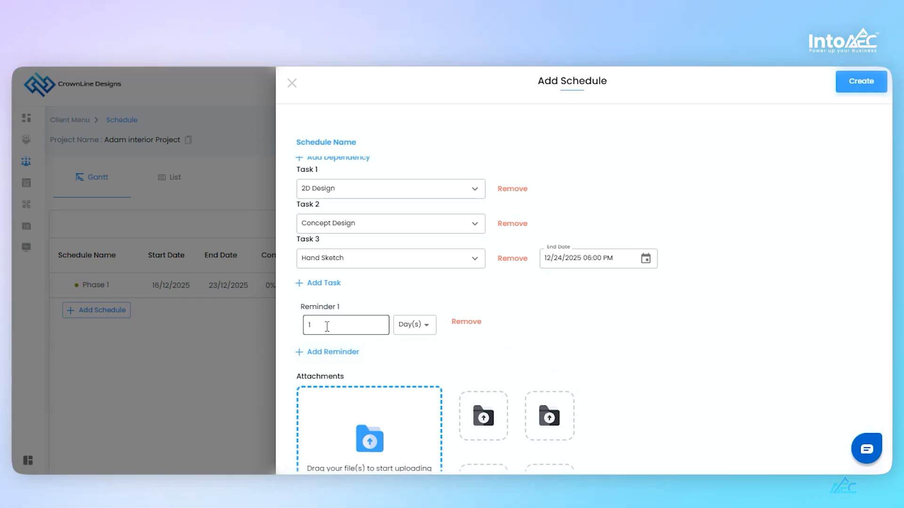
pyautogui.doubleClick(308, 325)
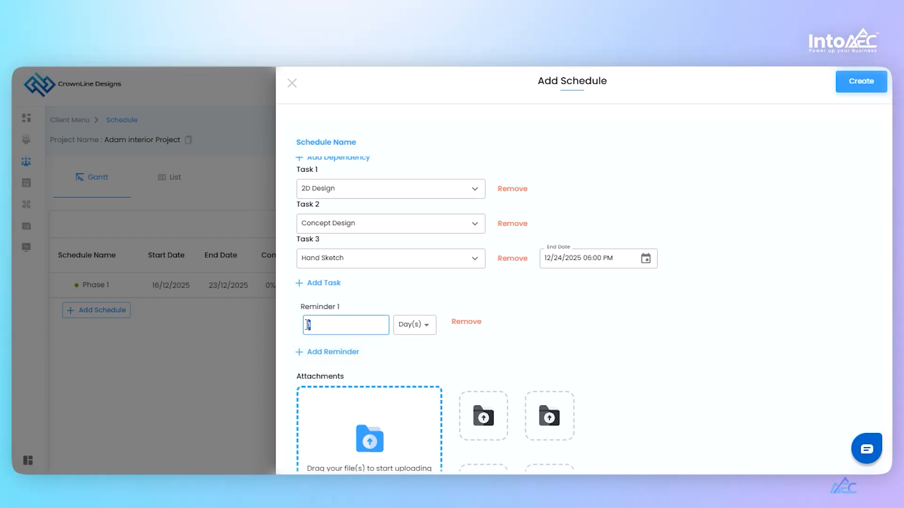
pyautogui.write('4')
pyautogui.scroll(3, 622, 323)
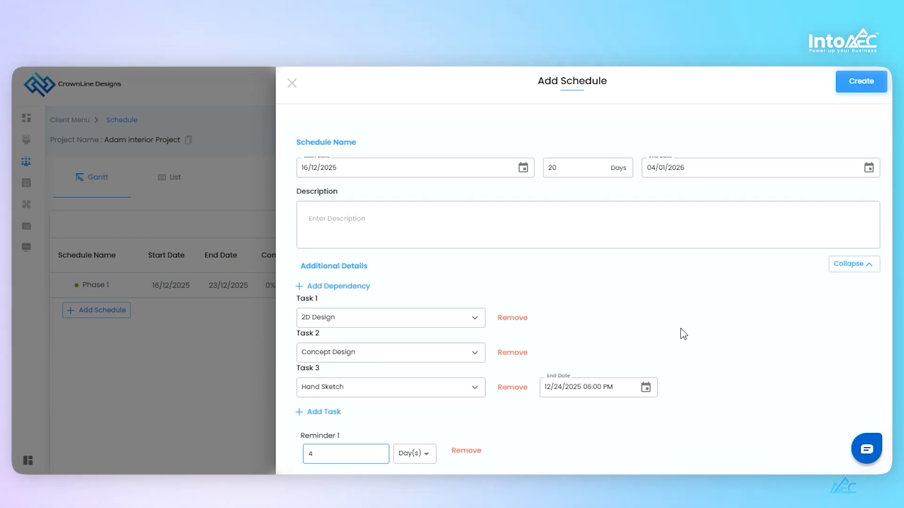
# Add two more reminders of 5 and 6 days, and create the Architectural Drawings schedule
pyautogui.scroll(-2, 407, 356)
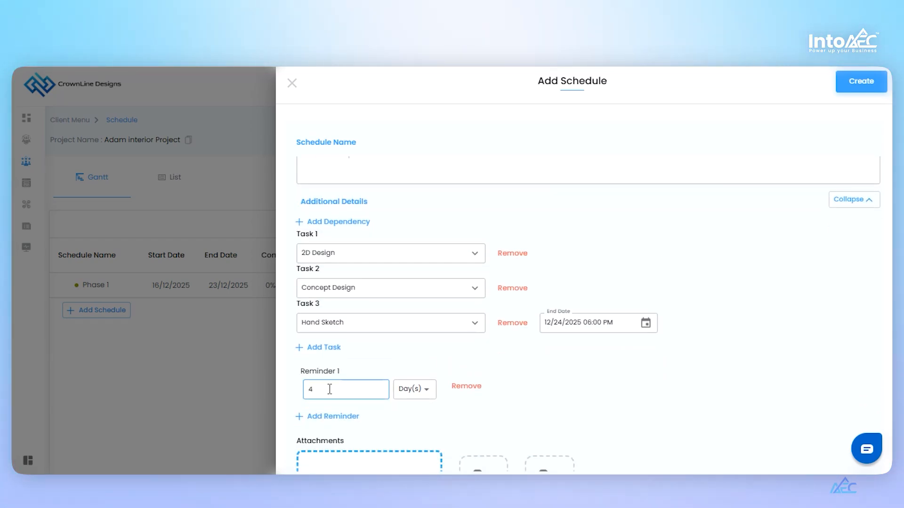
pyautogui.scroll(-3, 377, 370)
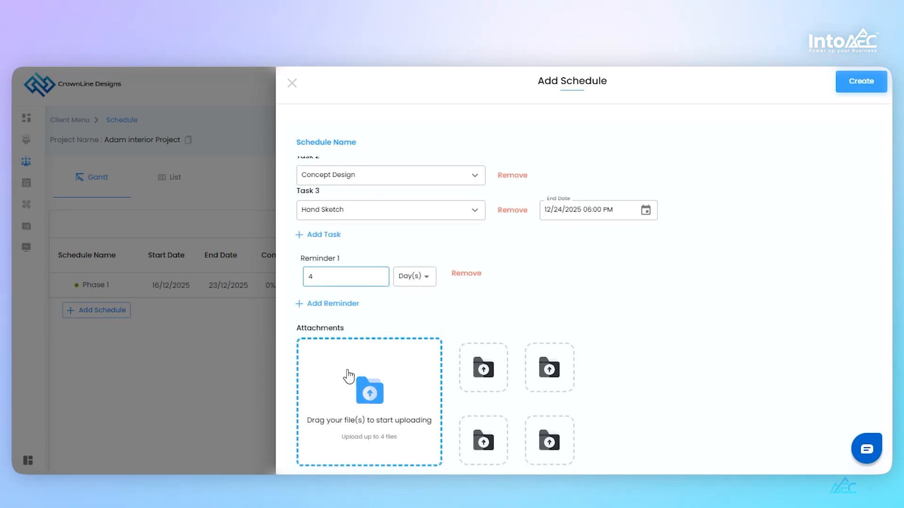
pyautogui.click(342, 305)
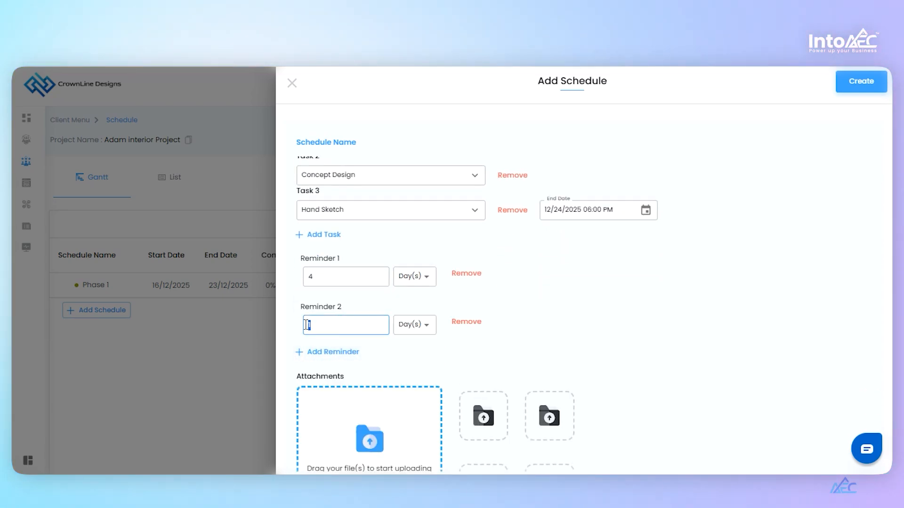
pyautogui.click(343, 350)
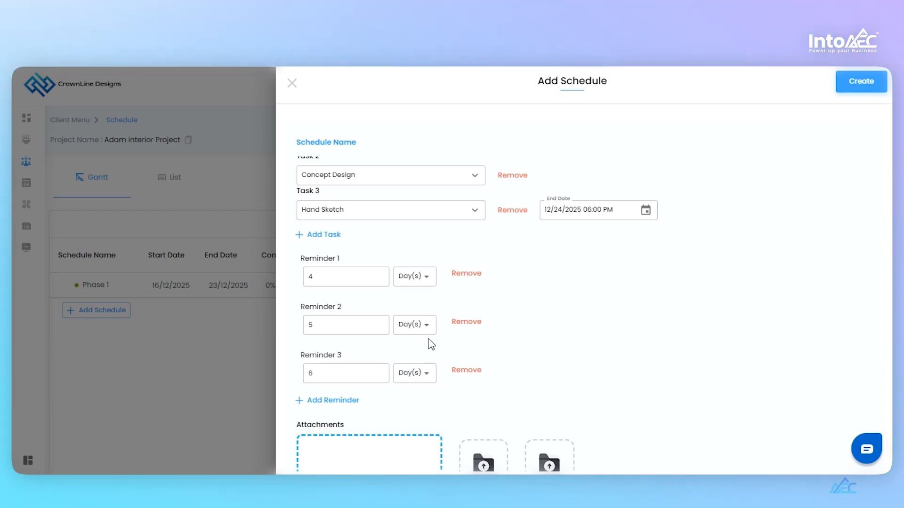
pyautogui.scroll(-3, 471, 330)
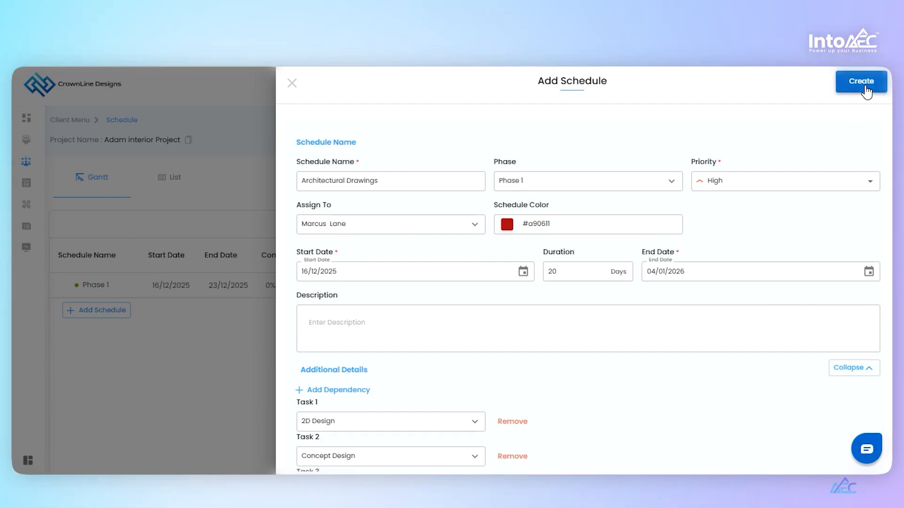
pyautogui.click(866, 86)
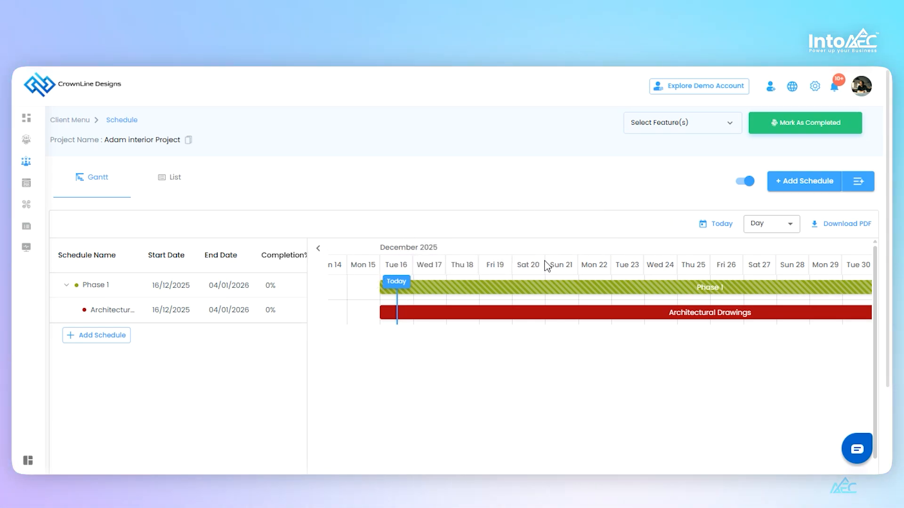
# Collapse the schedule list to widen the Gantt chart and check the Phase 1 bar's available actions
pyautogui.click(318, 250)
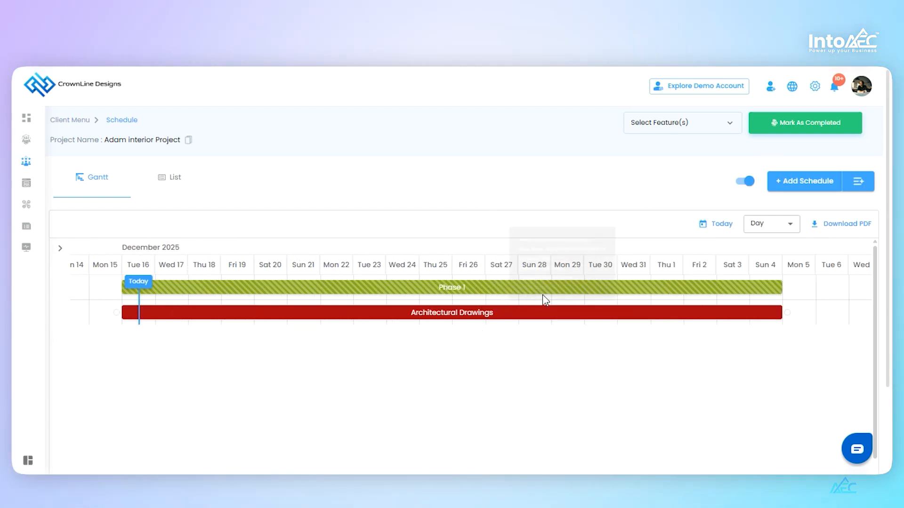
pyautogui.rightClick(627, 286)
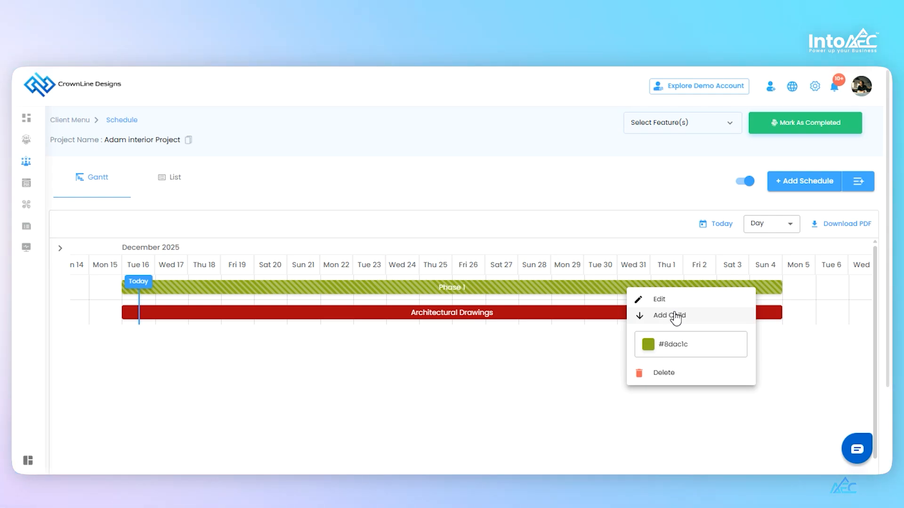
pyautogui.click(543, 316)
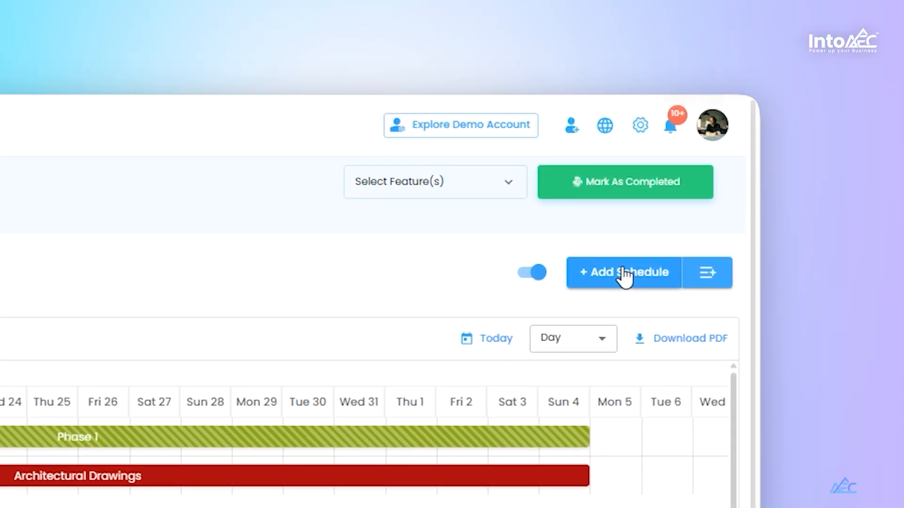
# Start a new schedule named MEP Drawings and place it under Phase 1
pyautogui.click(633, 273)
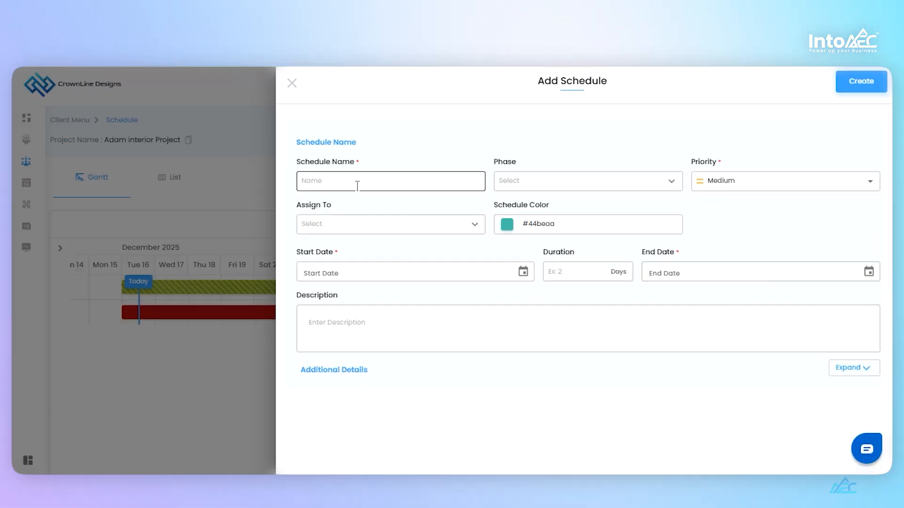
pyautogui.write('P D')
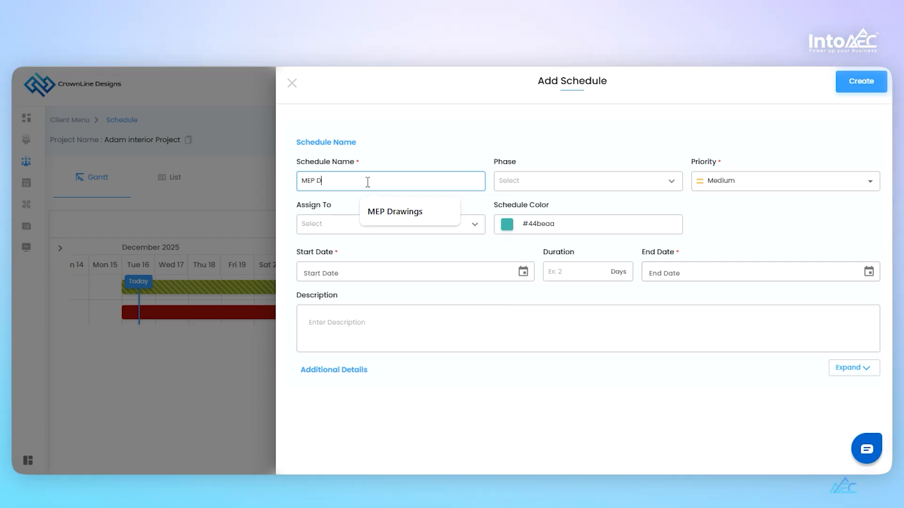
pyautogui.click(394, 210)
pyautogui.click(667, 189)
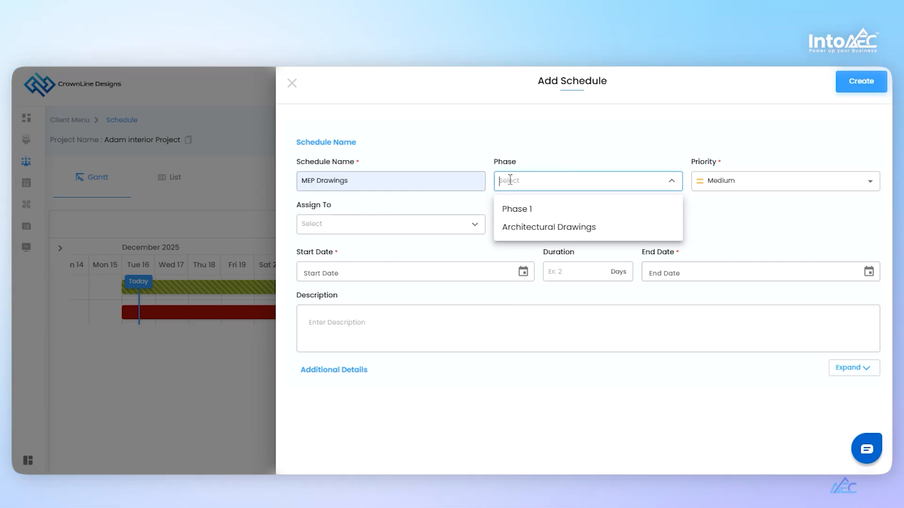
pyautogui.click(528, 217)
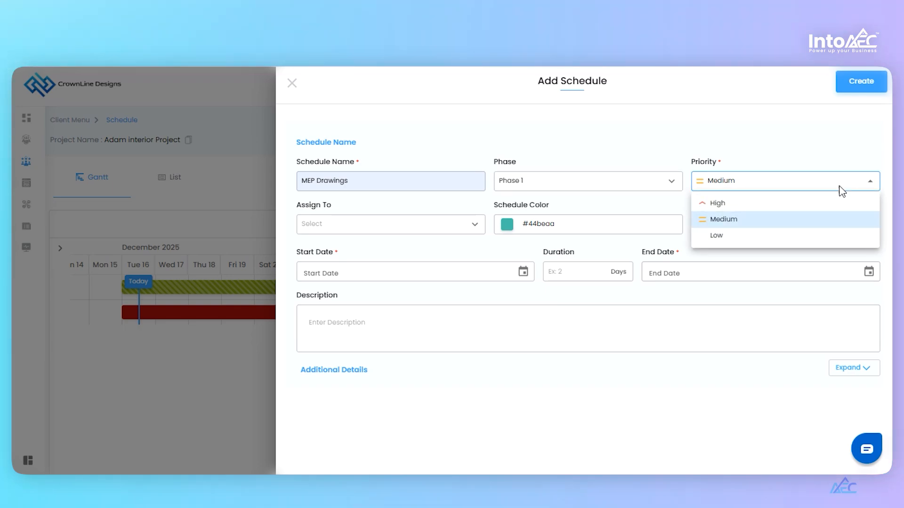
# Set the MEP Drawings priority to High and assign it to the first team member listed
pyautogui.click(734, 205)
pyautogui.click(472, 225)
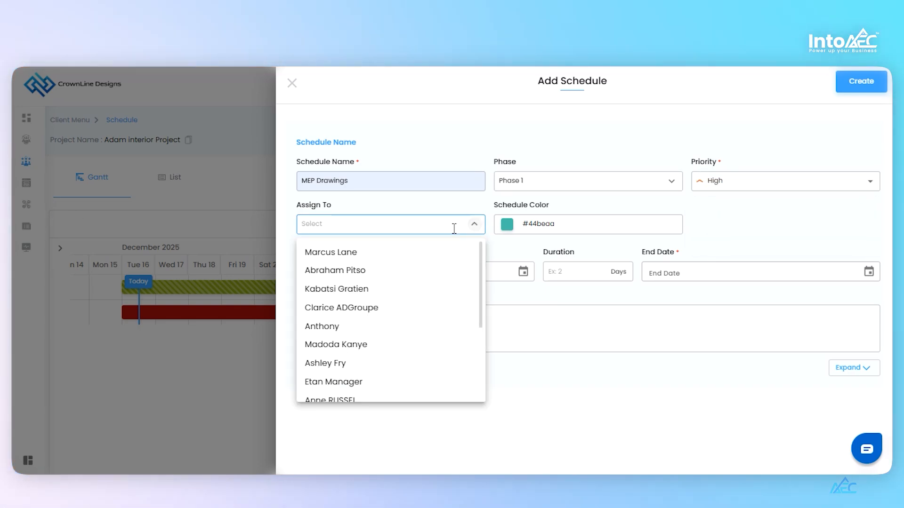
pyautogui.click(466, 250)
# Set the MEP Drawings start date to 18/12/2025 with a duration of 15 days
pyautogui.click(521, 273)
pyautogui.click(401, 380)
pyautogui.click(586, 271)
pyautogui.write('15')
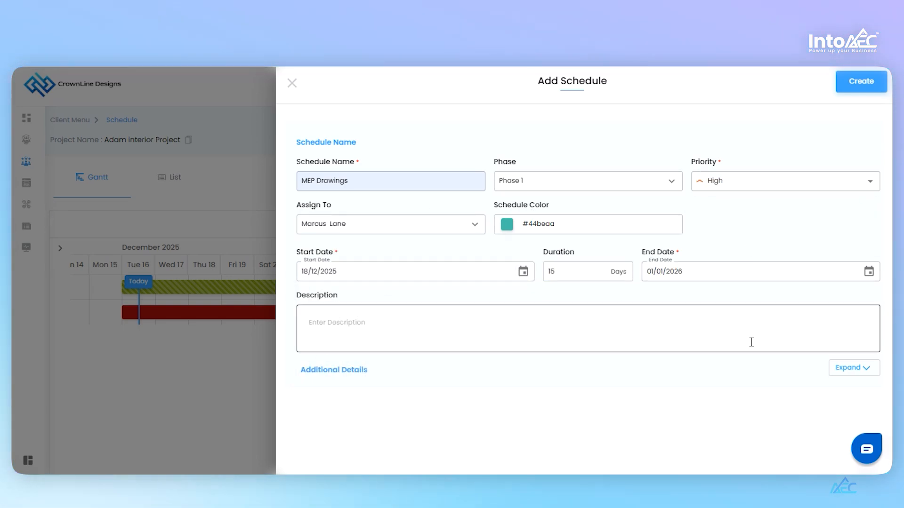
# Add a Start To End dependency on Architectural Drawings with a delay of 2, and create the MEP Drawings schedule
pyautogui.click(854, 369)
pyautogui.scroll(-3, 584, 320)
pyautogui.click(342, 263)
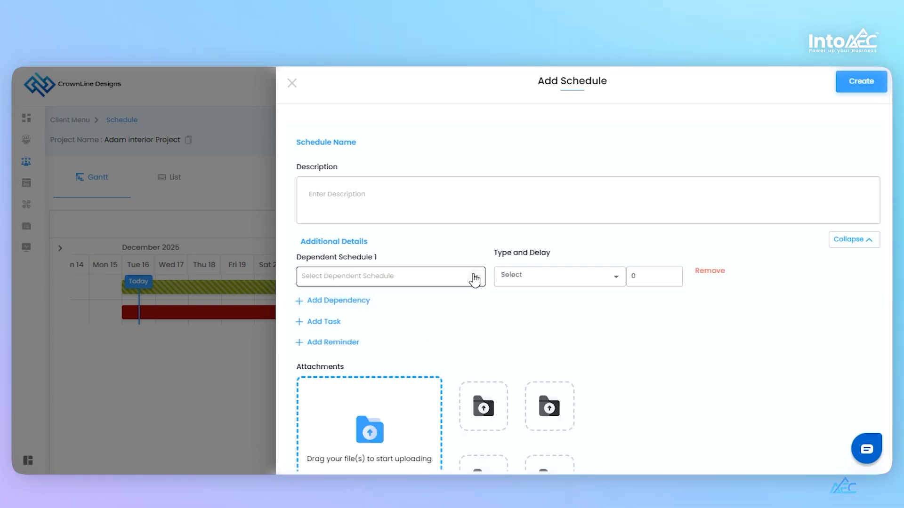
pyautogui.click(474, 278)
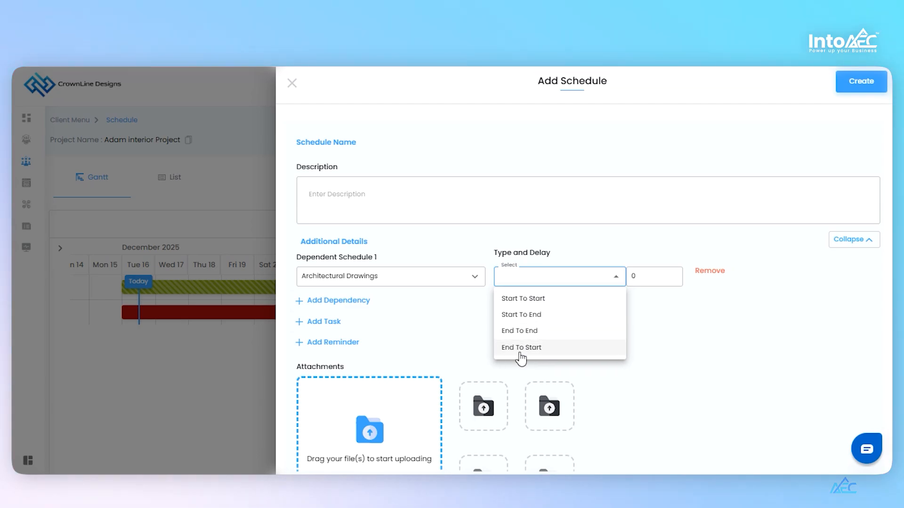
pyautogui.click(531, 319)
pyautogui.doubleClick(632, 277)
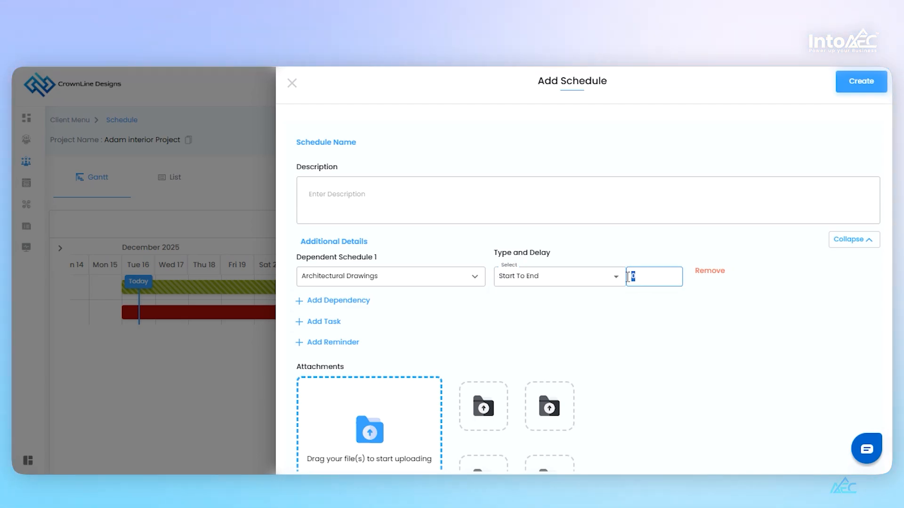
pyautogui.write('2')
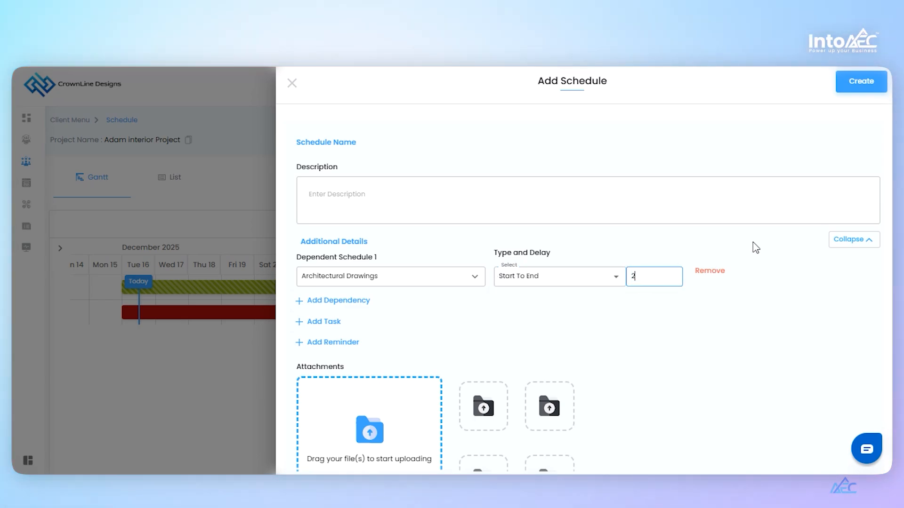
pyautogui.click(856, 93)
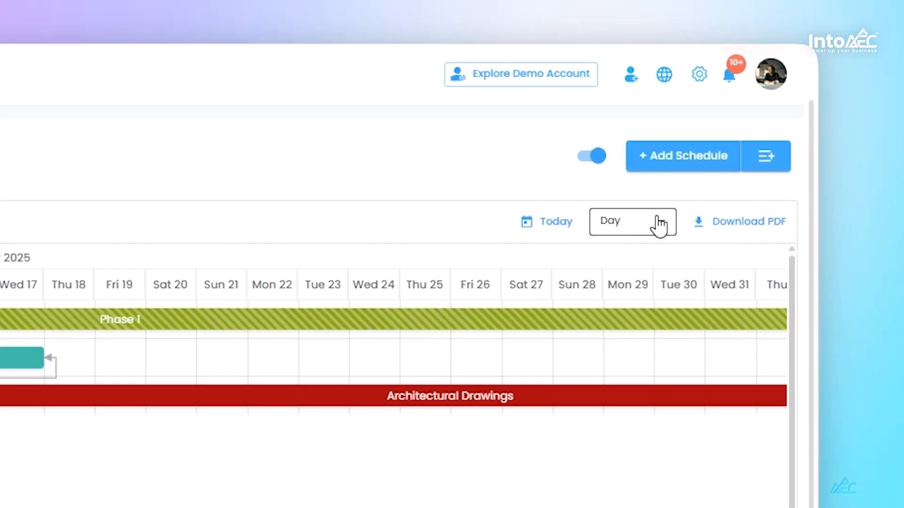
# Switch the Gantt timeline scale to Week and bring all the schedule bars into view
pyautogui.click(658, 225)
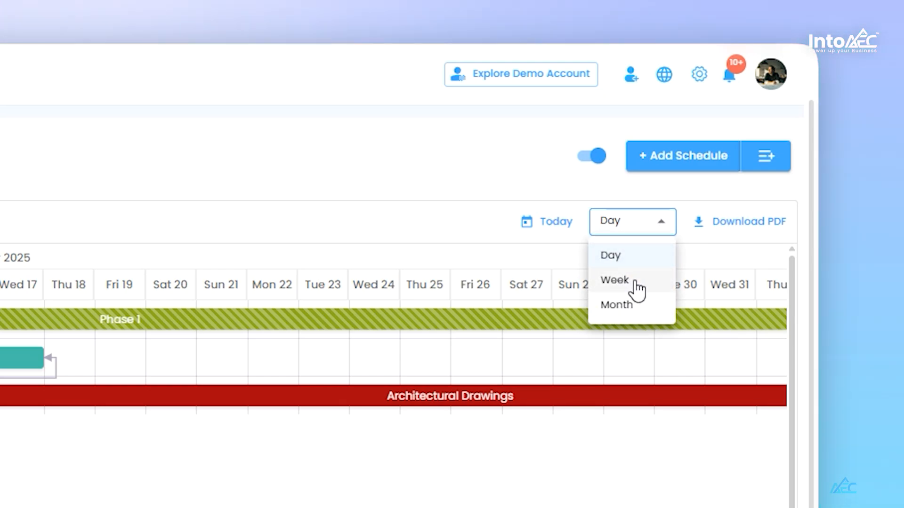
pyautogui.click(639, 289)
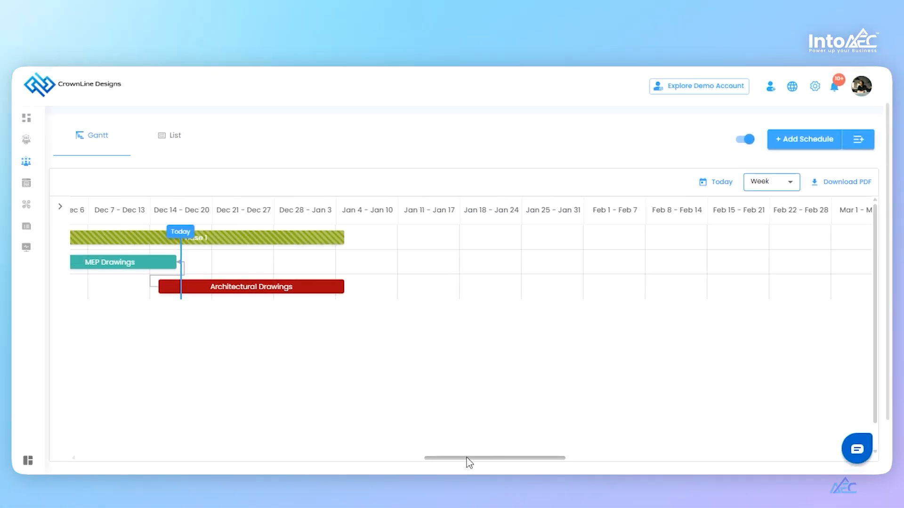
pyautogui.moveTo(467, 458); pyautogui.dragTo(434, 457)
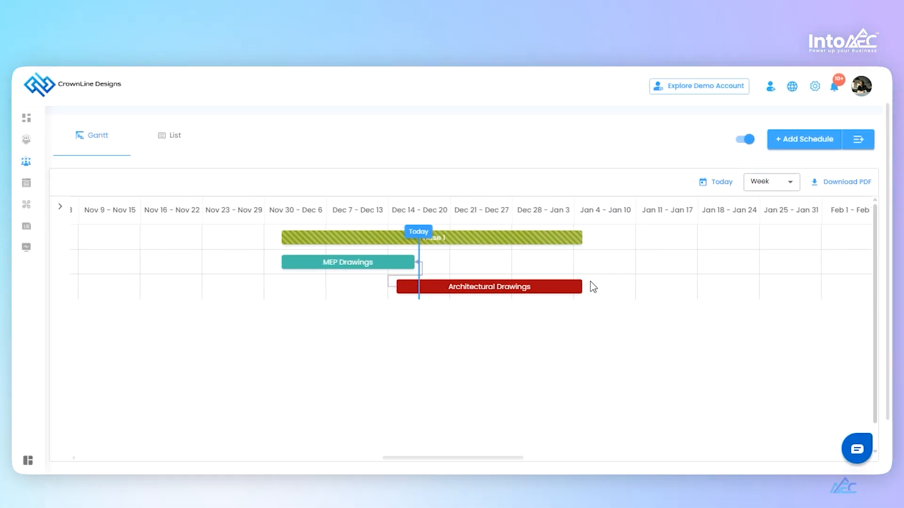
# Create a top-level schedule named Phase 2 with a start date of 20/12/2025 and a duration in days
pyautogui.click(802, 141)
pyautogui.click(353, 178)
pyautogui.write('Phase 2')
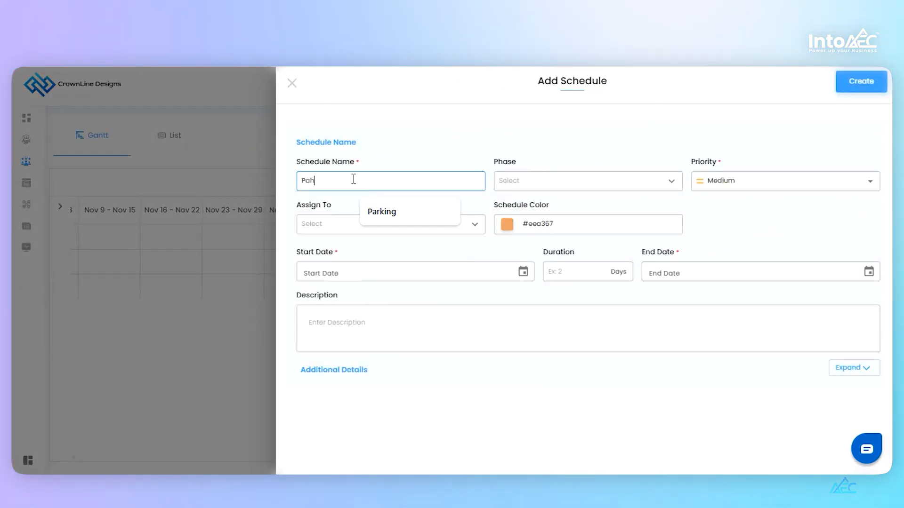
pyautogui.click(474, 269)
pyautogui.click(439, 377)
pyautogui.click(580, 270)
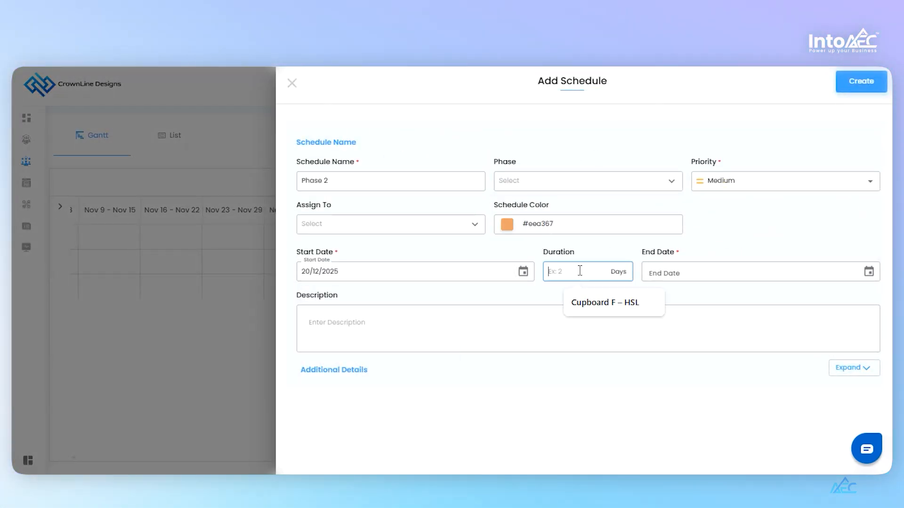
pyautogui.click(862, 83)
# Create a child schedule named Foundation under Phase 2, starting 20/12/2025 with a duration of 8 days
pyautogui.moveTo(539, 460); pyautogui.dragTo(500, 460)
pyautogui.rightClick(412, 319)
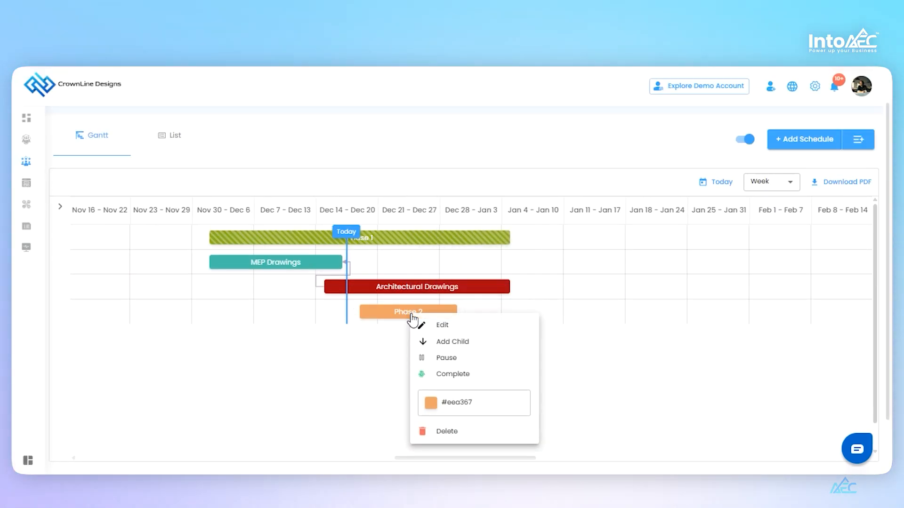
pyautogui.click(453, 342)
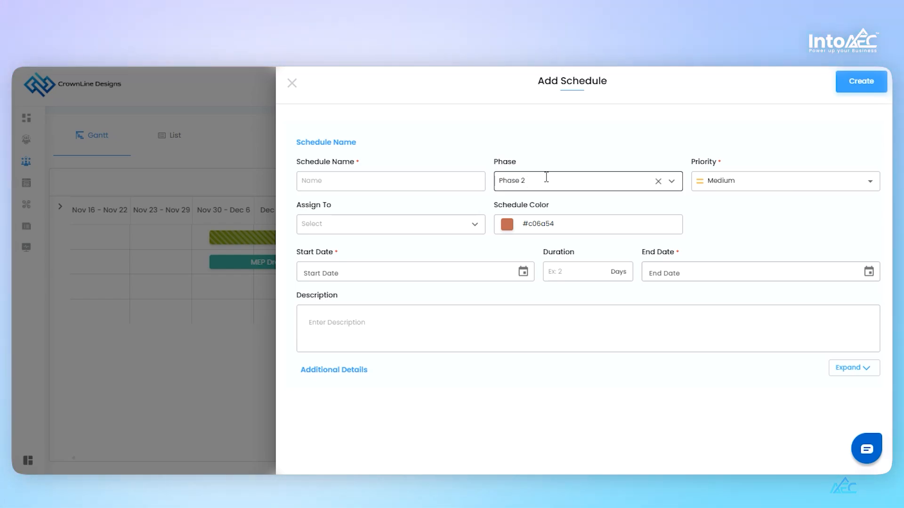
pyautogui.click(356, 179)
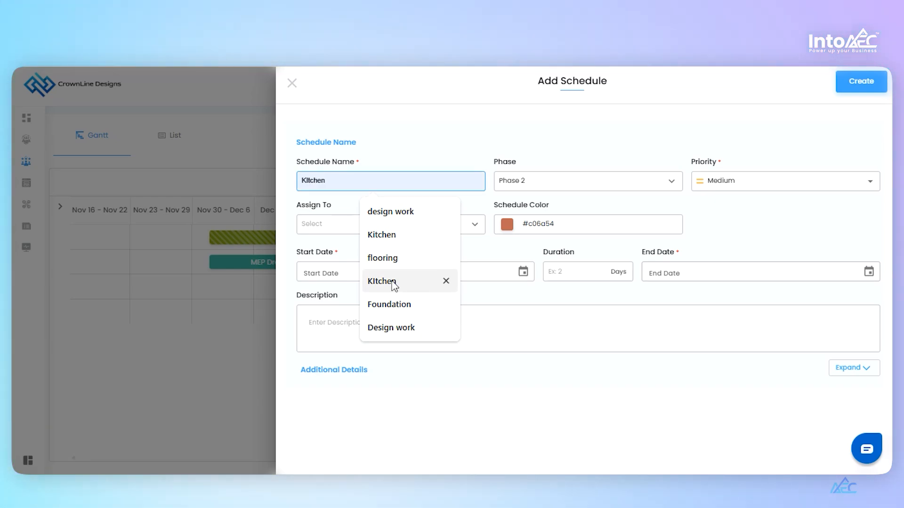
pyautogui.click(389, 305)
pyautogui.click(307, 273)
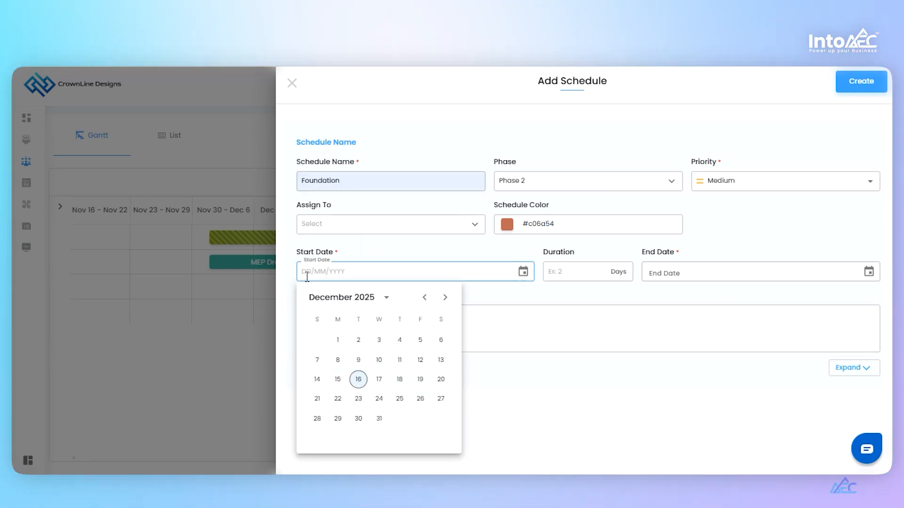
pyautogui.click(441, 381)
pyautogui.click(589, 271)
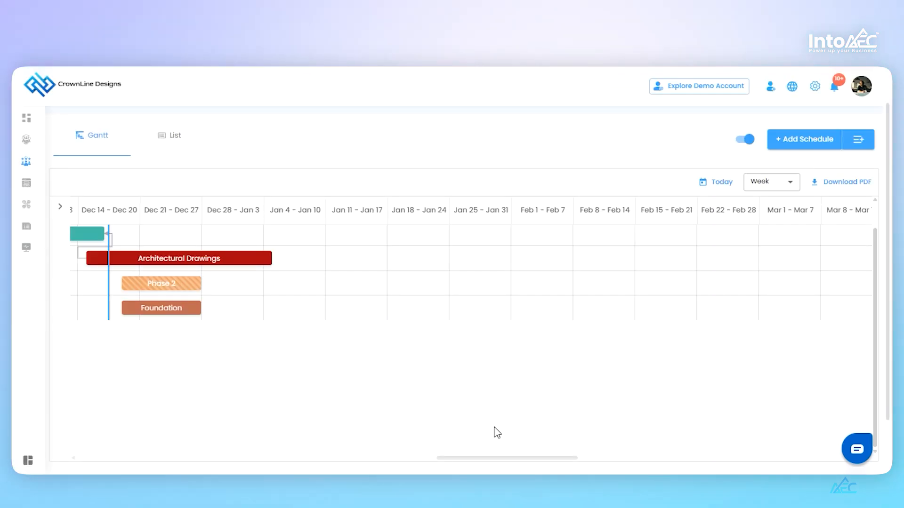
# Extend the Foundation bar on the Gantt chart to end on 1/10/2026, and check the dates of Phase 2
pyautogui.moveTo(502, 459); pyautogui.dragTo(443, 458)
pyautogui.moveTo(516, 338)
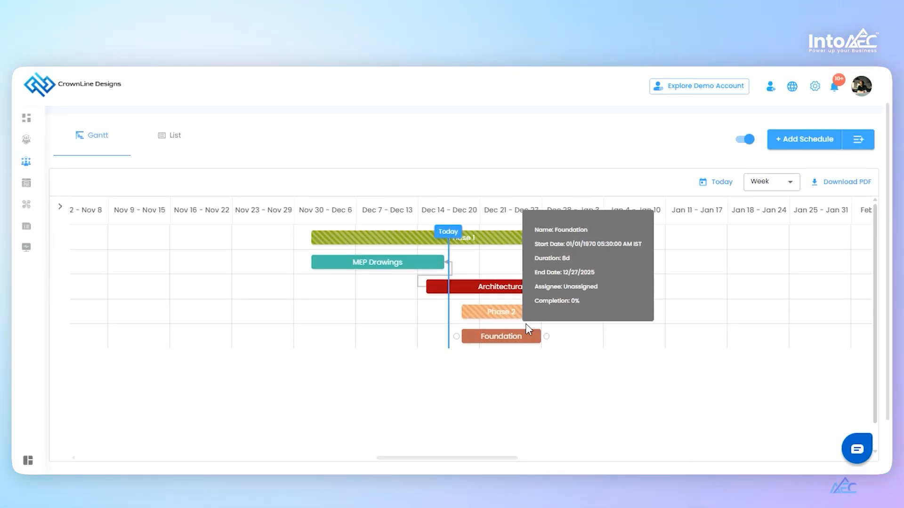
pyautogui.moveTo(502, 314)
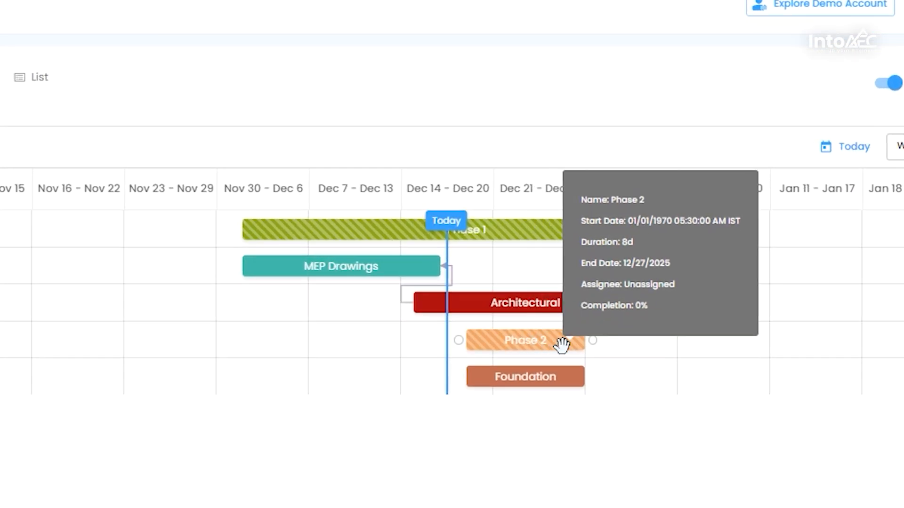
pyautogui.moveTo(575, 379)
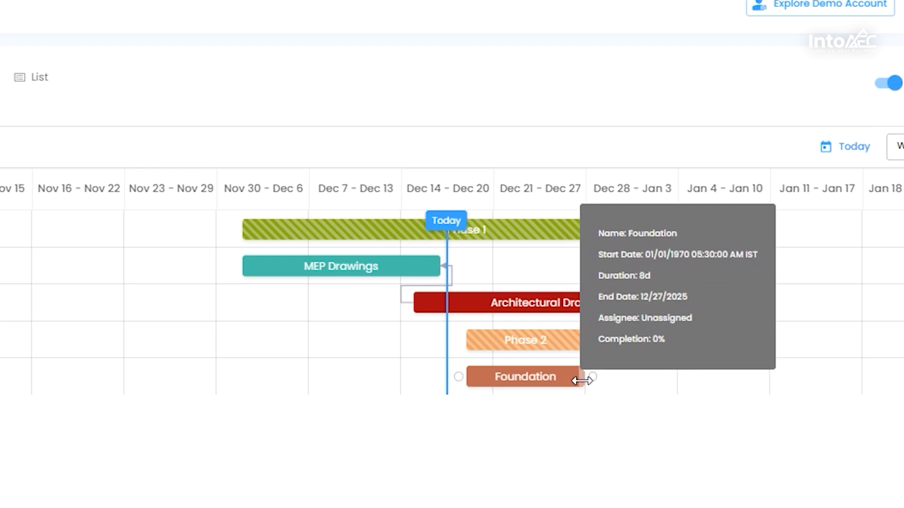
pyautogui.moveTo(586, 377); pyautogui.dragTo(742, 372)
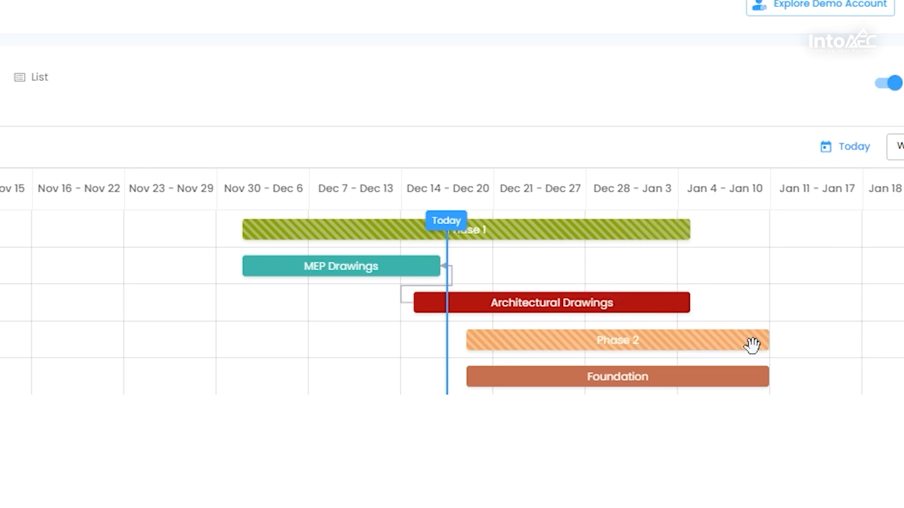
pyautogui.moveTo(634, 340)
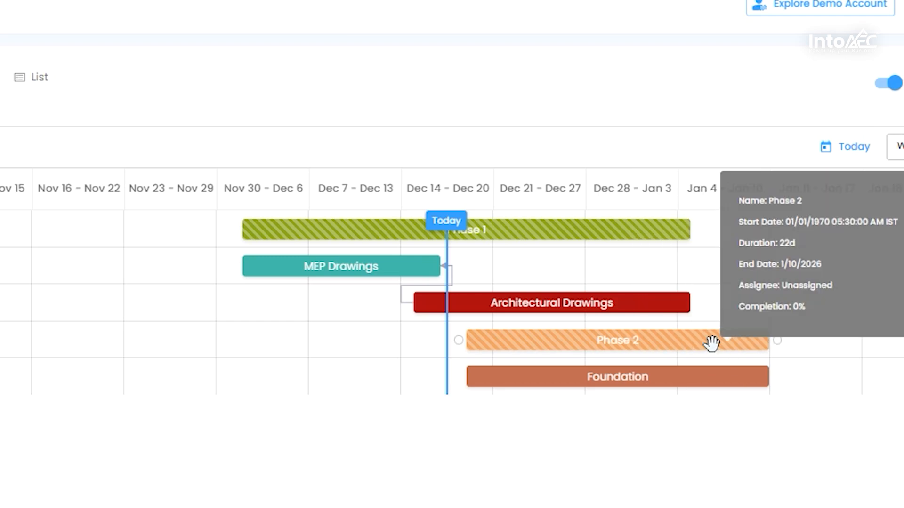
# Shift the Architectural Drawings bar two weeks later so that it ends on 1/18/2026
pyautogui.scroll(2, 472, 259)
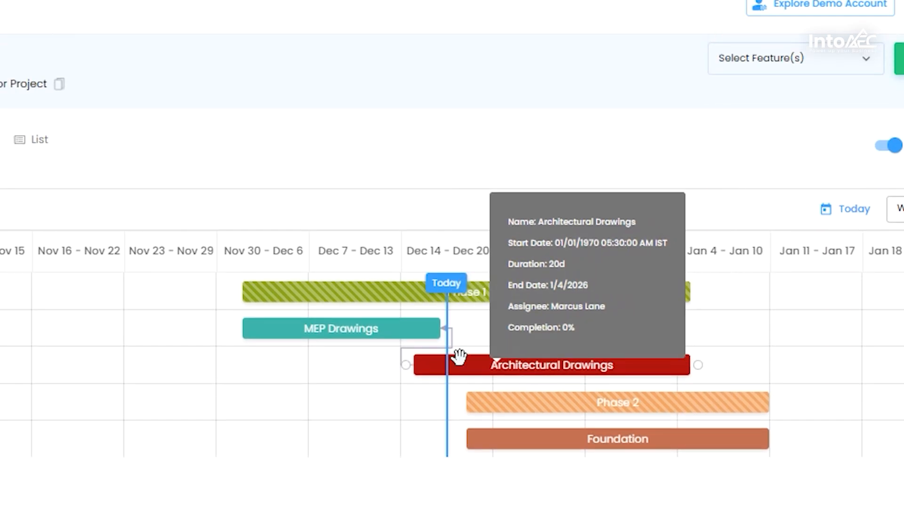
pyautogui.moveTo(524, 288)
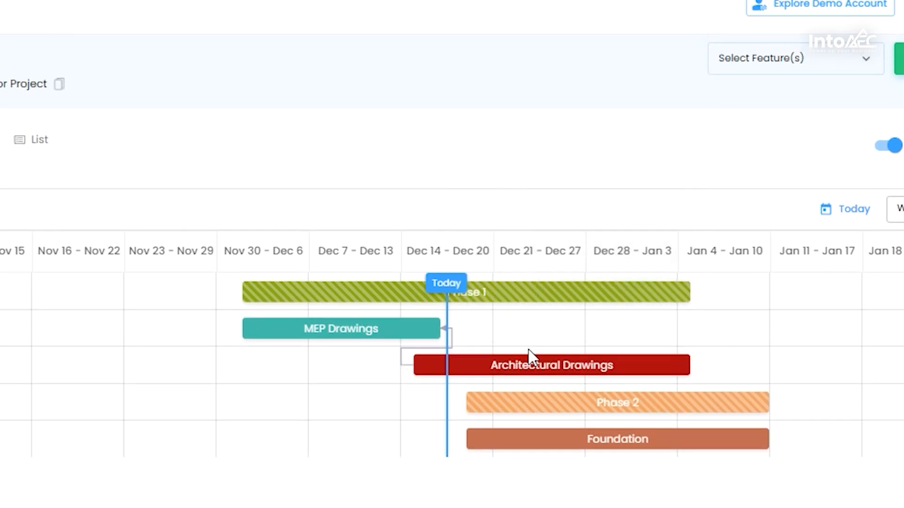
pyautogui.moveTo(512, 365)
pyautogui.moveTo(512, 366); pyautogui.dragTo(713, 361)
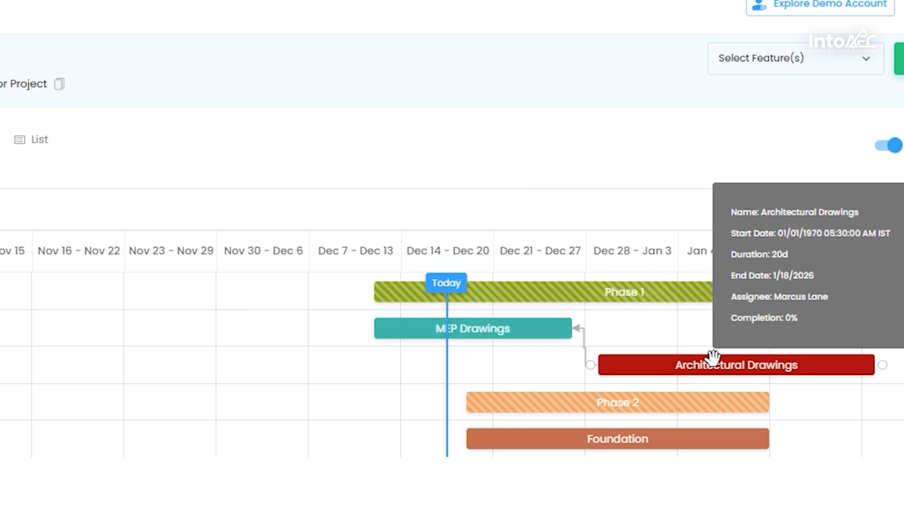
# Shift the Phase 1 bar with its child schedules two weeks earlier so that Architectural Drawings ends on 1/4/2026
pyautogui.moveTo(431, 280)
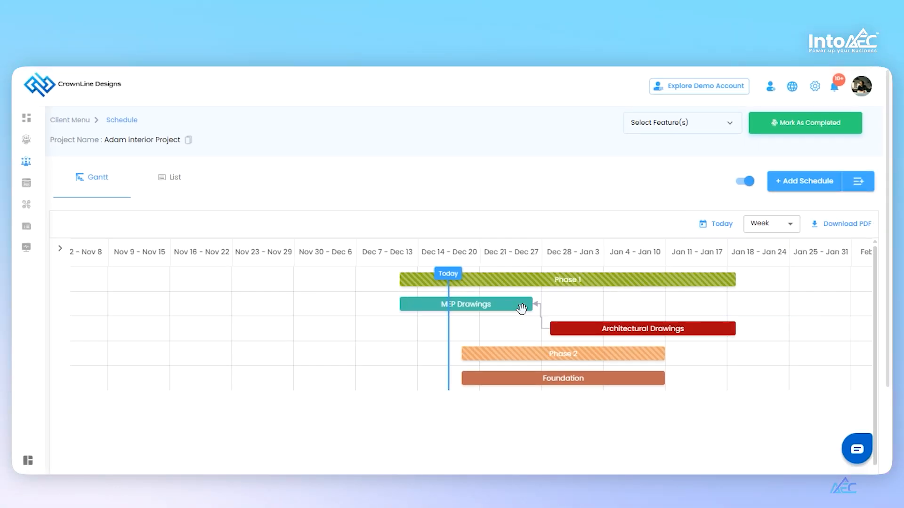
pyautogui.moveTo(548, 280); pyautogui.dragTo(432, 286)
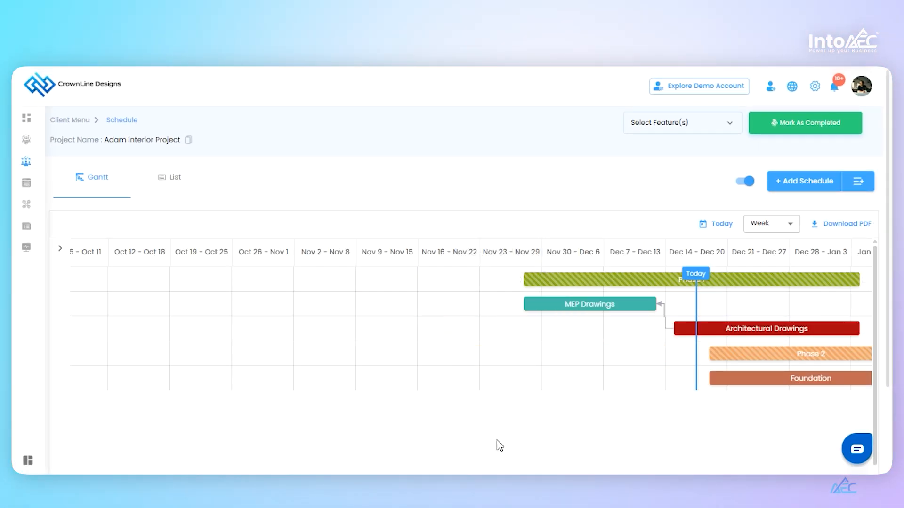
# Link the end of Architectural Drawings to the start of Foundation with an End To Start dependency on the chart
pyautogui.scroll(-1, 424, 355)
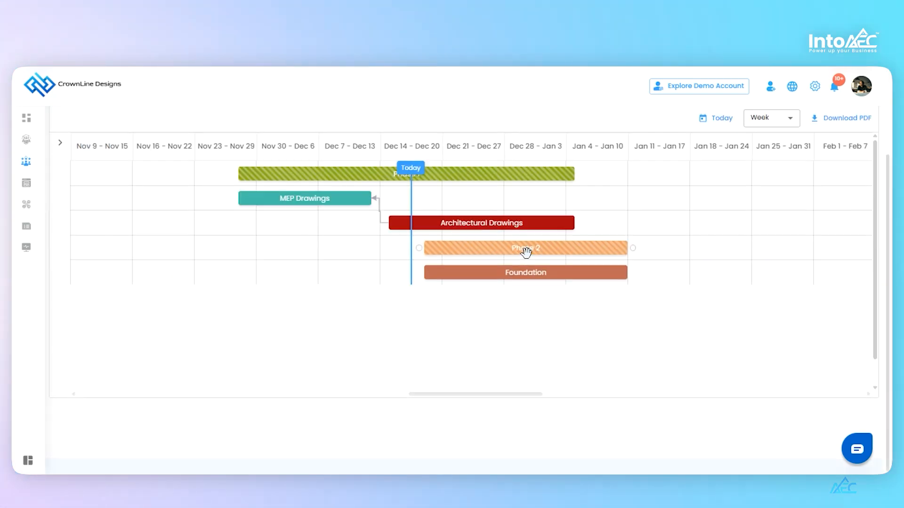
pyautogui.scroll(1, 525, 250)
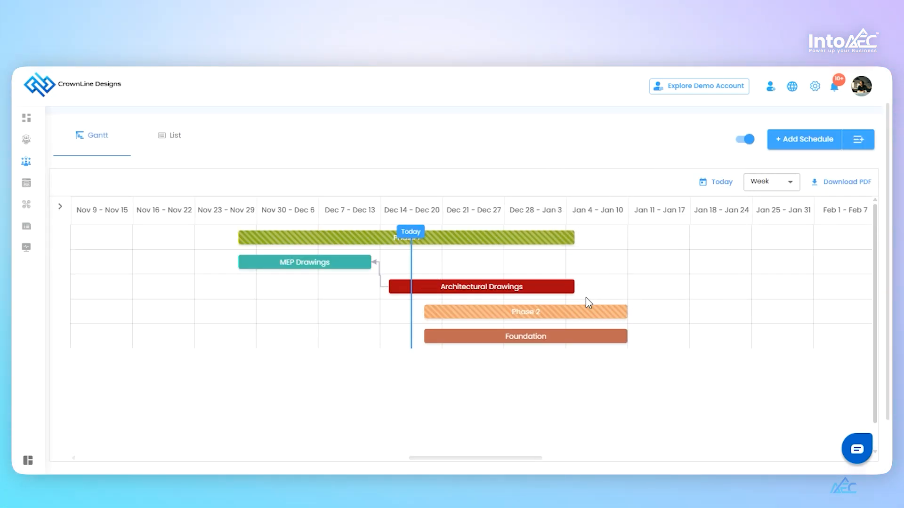
pyautogui.moveTo(579, 286)
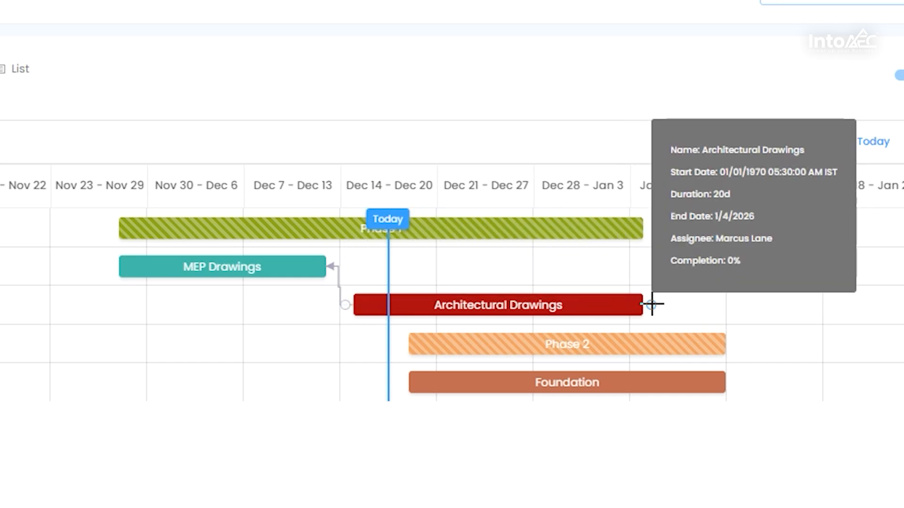
pyautogui.moveTo(650, 305); pyautogui.dragTo(399, 383)
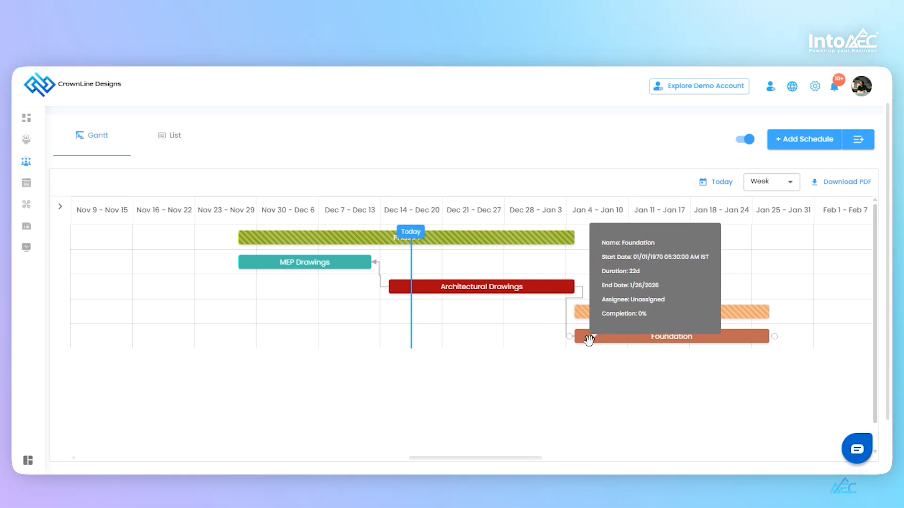
# Move the Foundation bar one week later to end on 2/2/2026, and view the details of its dependency on Architectural Drawings
pyautogui.moveTo(588, 340); pyautogui.dragTo(651, 338)
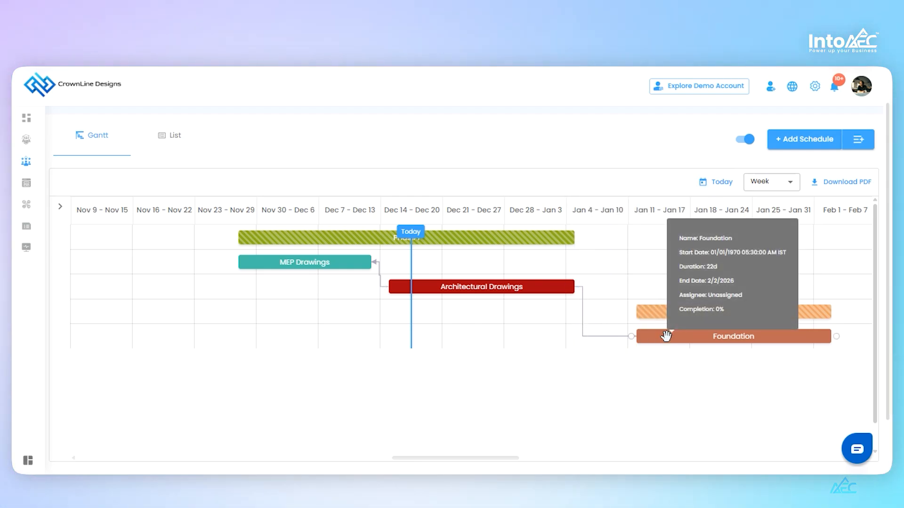
pyautogui.click(607, 337)
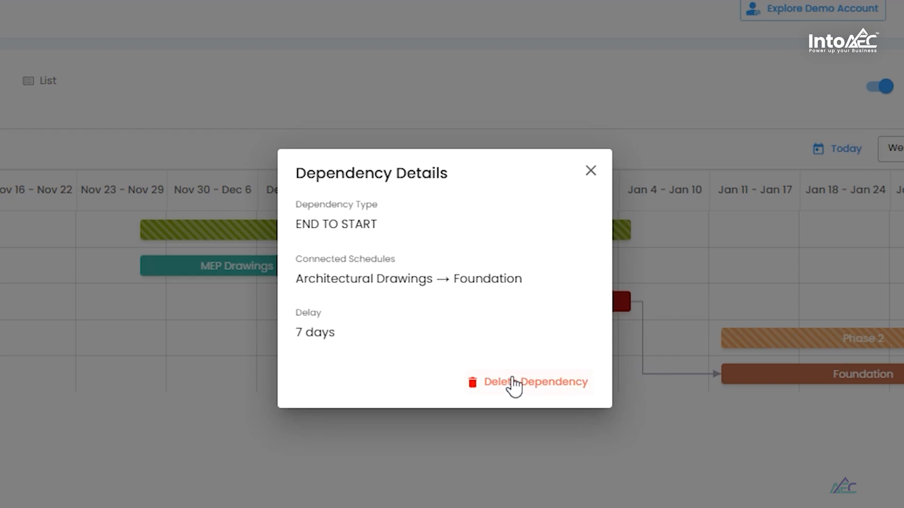
pyautogui.click(591, 172)
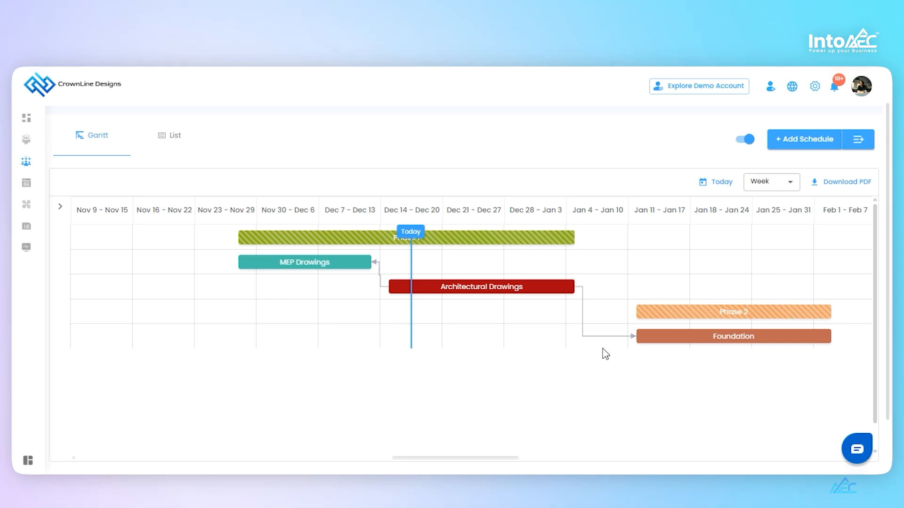
# Switch the schedule to Edit Mode and return it to Live Mode, confirming both changes
pyautogui.scroll(2, 484, 356)
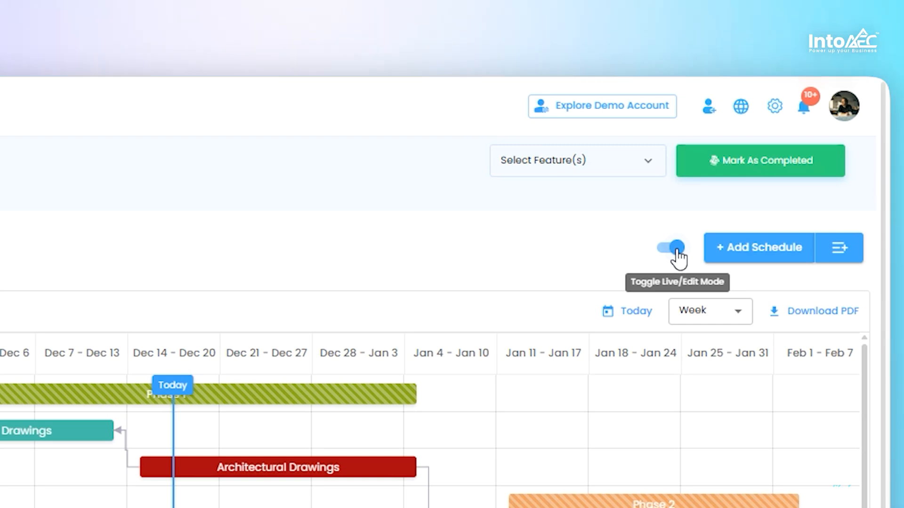
pyautogui.click(676, 250)
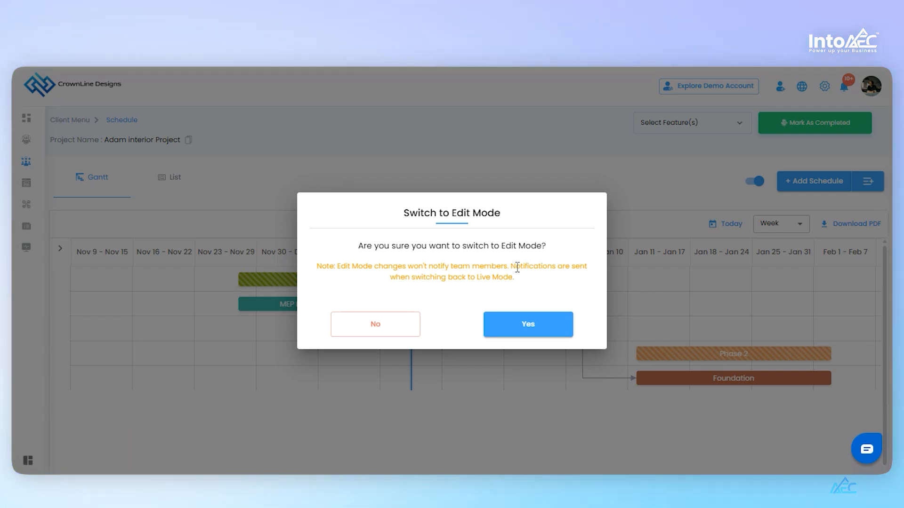
pyautogui.click(526, 329)
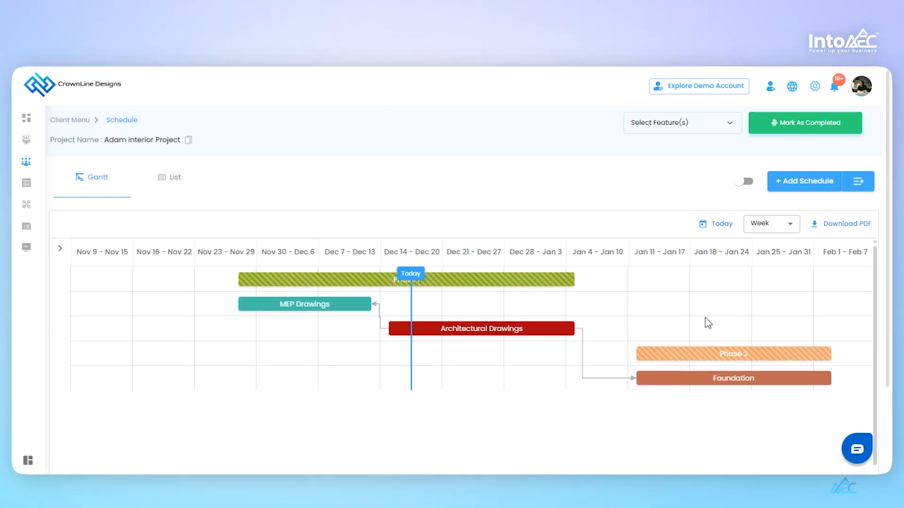
pyautogui.moveTo(662, 349)
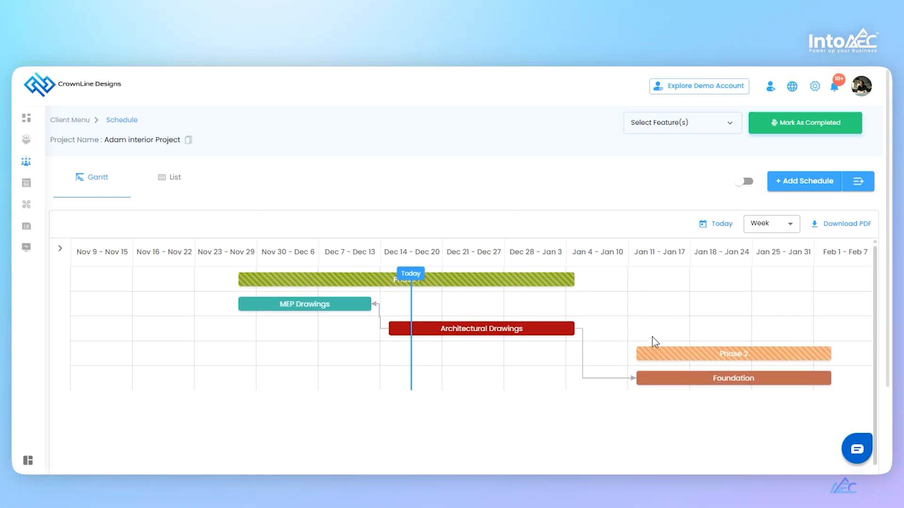
pyautogui.click(743, 183)
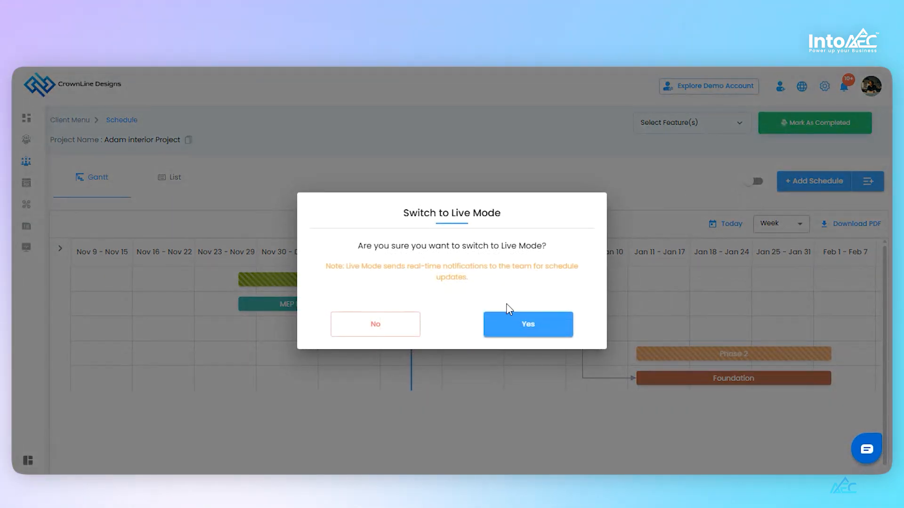
pyautogui.click(527, 325)
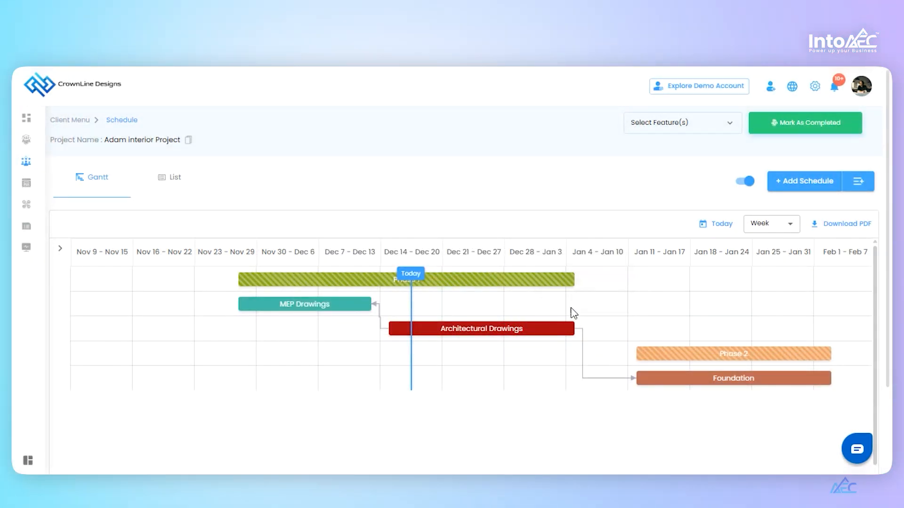
# Move the Foundation bar about one week later into the Jan 18 - Jan 24 week, and download the Gantt chart as a PDF
pyautogui.moveTo(646, 377); pyautogui.dragTo(700, 378)
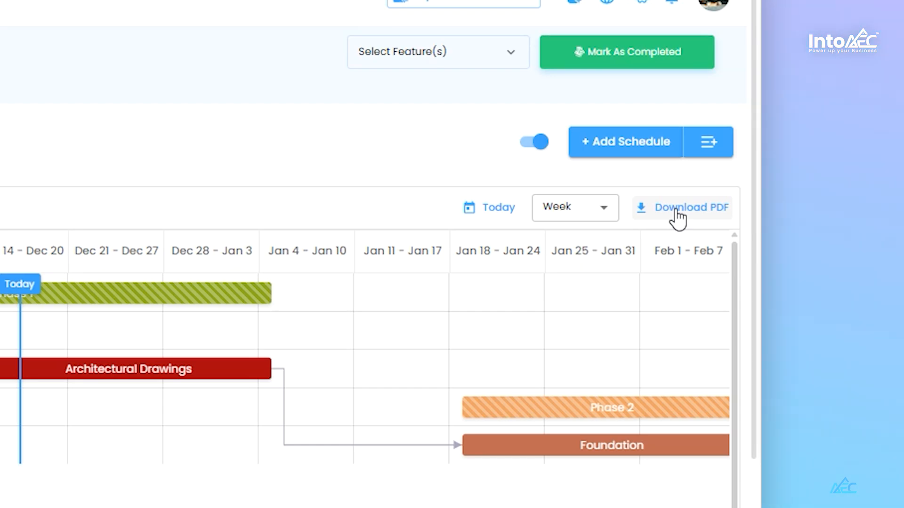
pyautogui.click(678, 218)
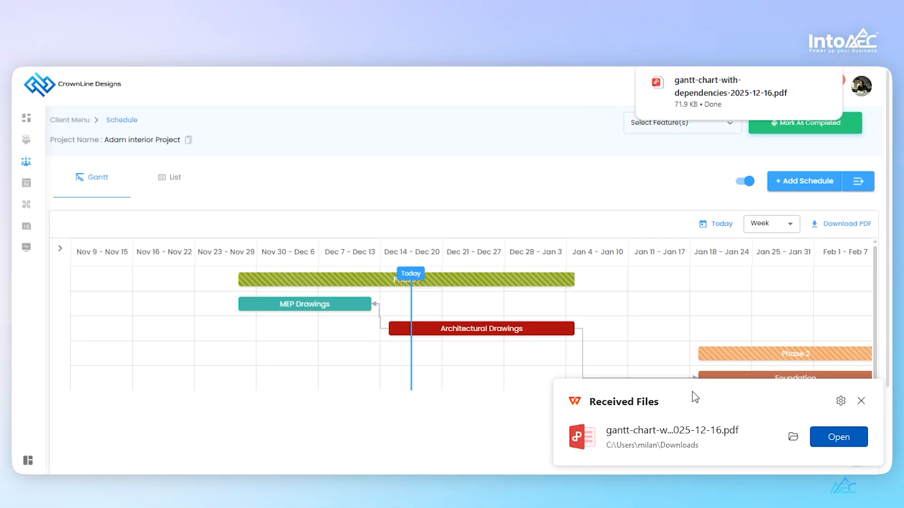
# Dismiss the received-file notice, view the project schedules as a list, and return to the Gantt view
pyautogui.click(862, 402)
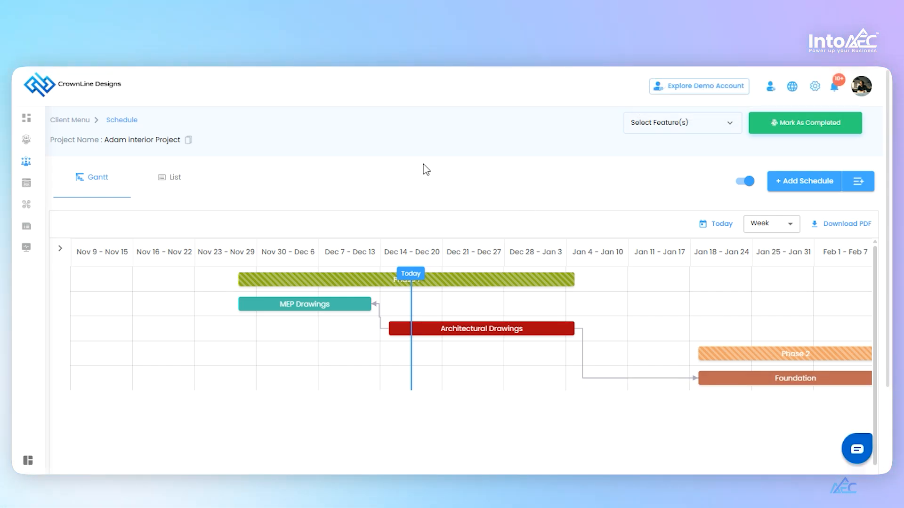
pyautogui.click(172, 180)
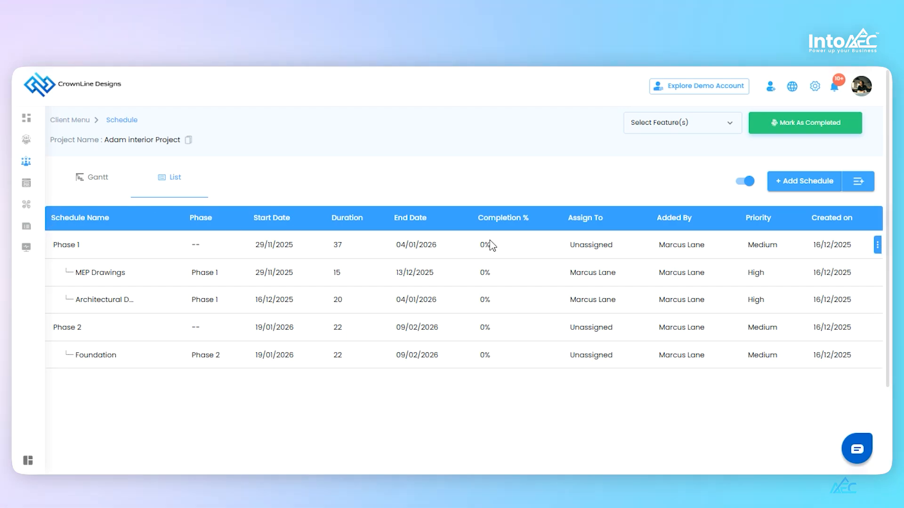
pyautogui.click(103, 181)
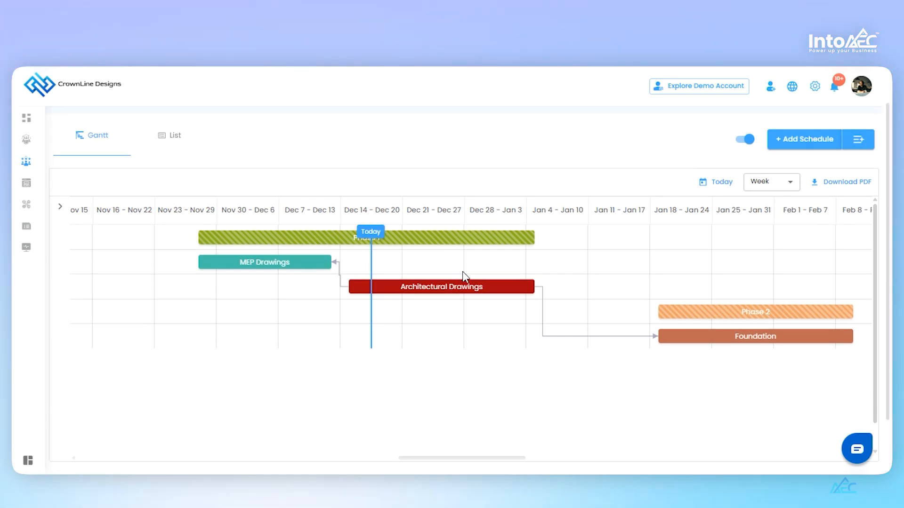
# Start a child schedule under MEP Drawings named Electrical Drawings and assign it to the team member
pyautogui.moveTo(278, 259)
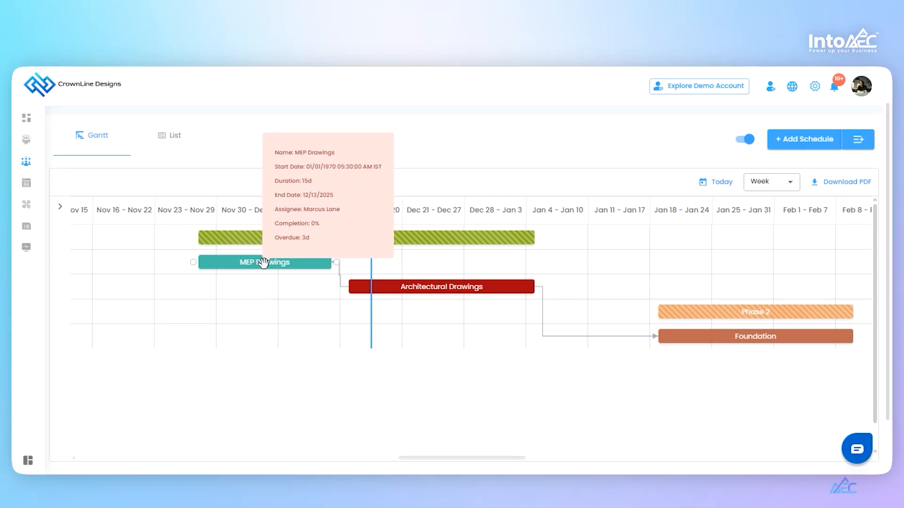
pyautogui.rightClick(283, 264)
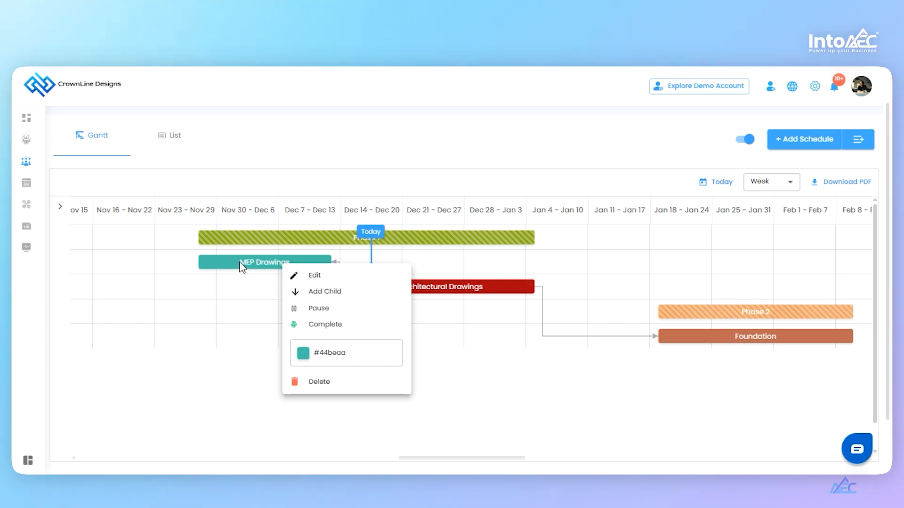
pyautogui.click(325, 291)
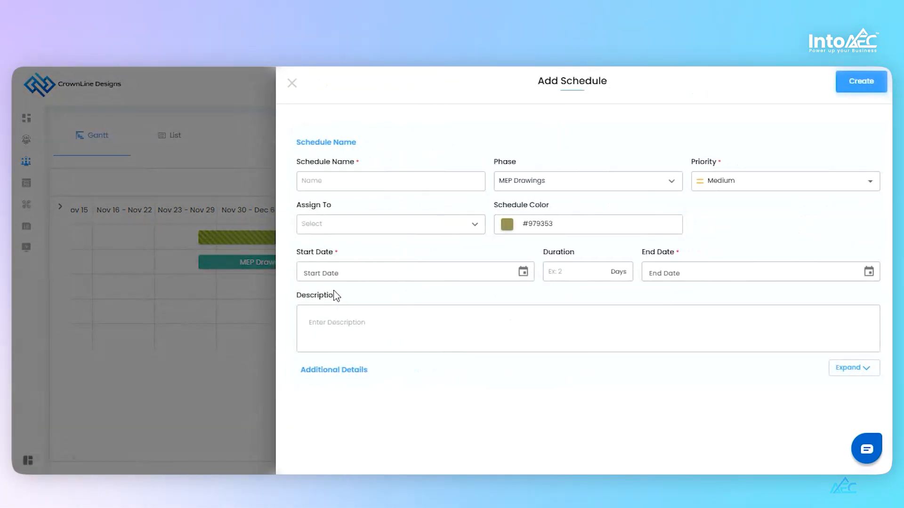
pyautogui.click(365, 183)
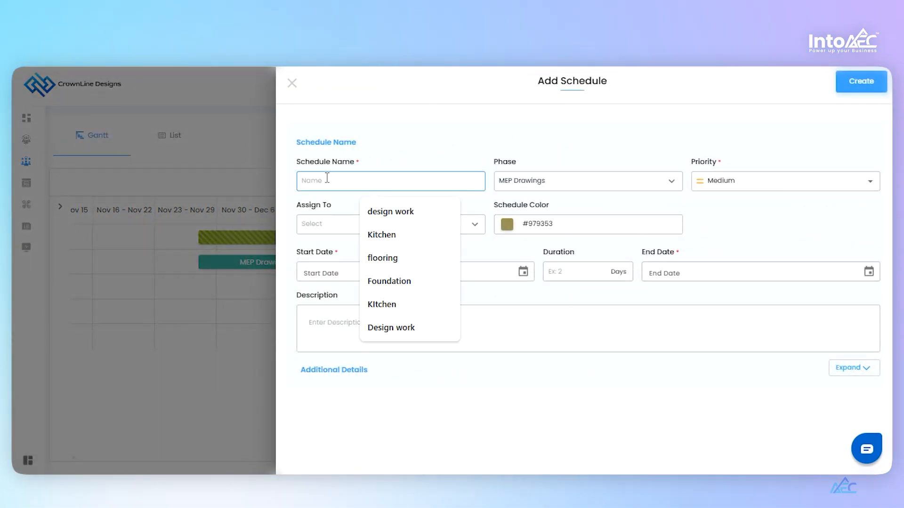
pyautogui.write('Electrical Drawings')
pyautogui.click(391, 224)
pyautogui.click(330, 245)
# Set the Electrical Drawings start date to 18/12/2025 and its duration to 2 days, and create the schedule
pyautogui.click(523, 272)
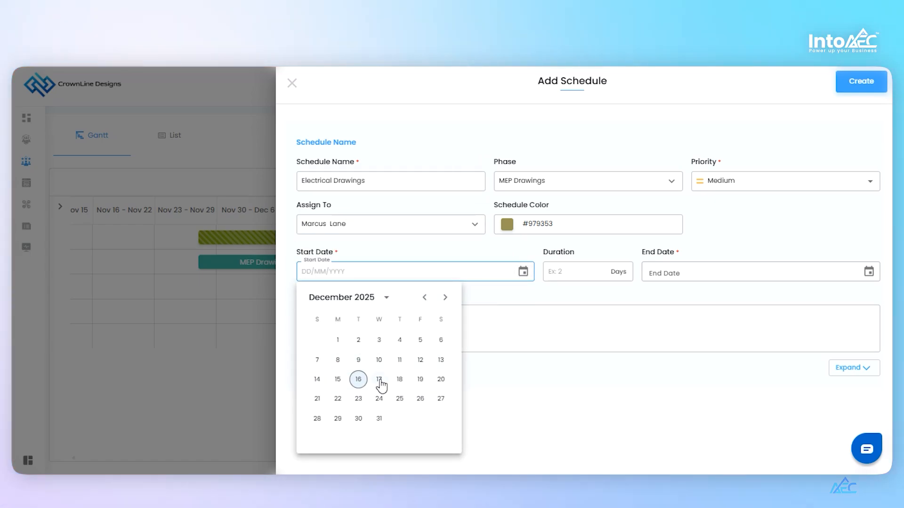
pyautogui.click(400, 379)
pyautogui.click(593, 272)
pyautogui.write('2/2025')
pyautogui.click(862, 82)
pyautogui.moveTo(521, 458); pyautogui.dragTo(481, 458)
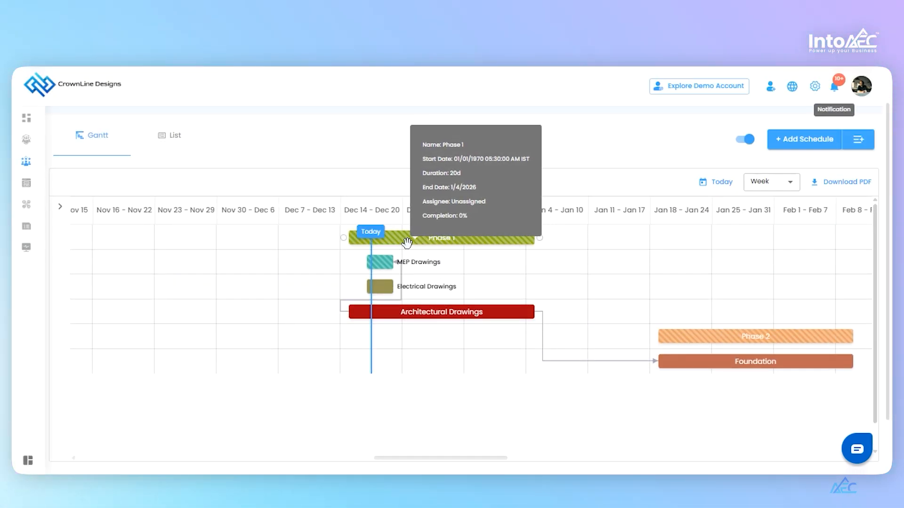
# Review the details of Phase 1, MEP Drawings and Electrical Drawings, and extend the Electrical Drawings bar to end on 1/9/2026
pyautogui.moveTo(403, 238)
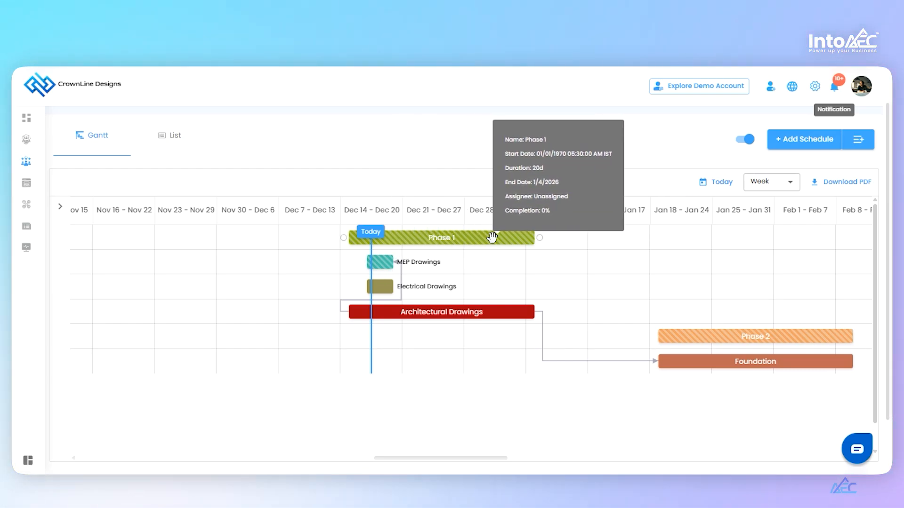
pyautogui.moveTo(385, 262)
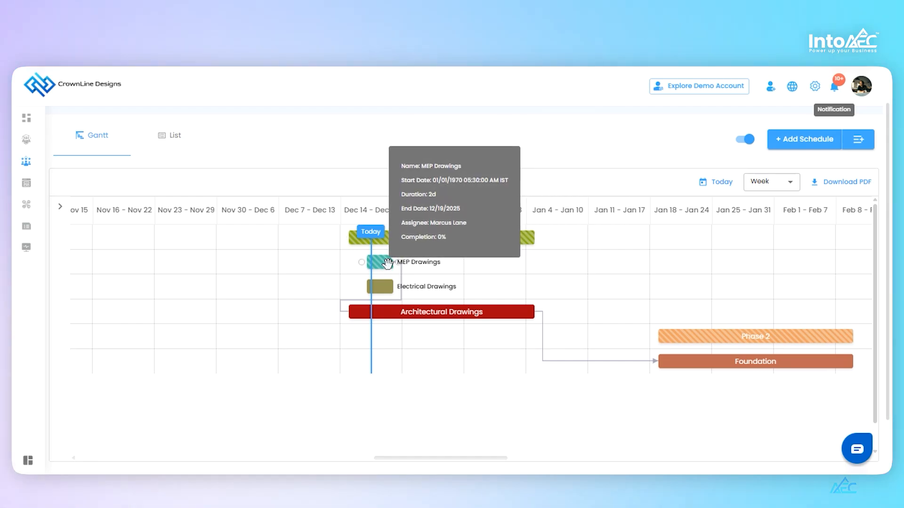
pyautogui.moveTo(394, 291)
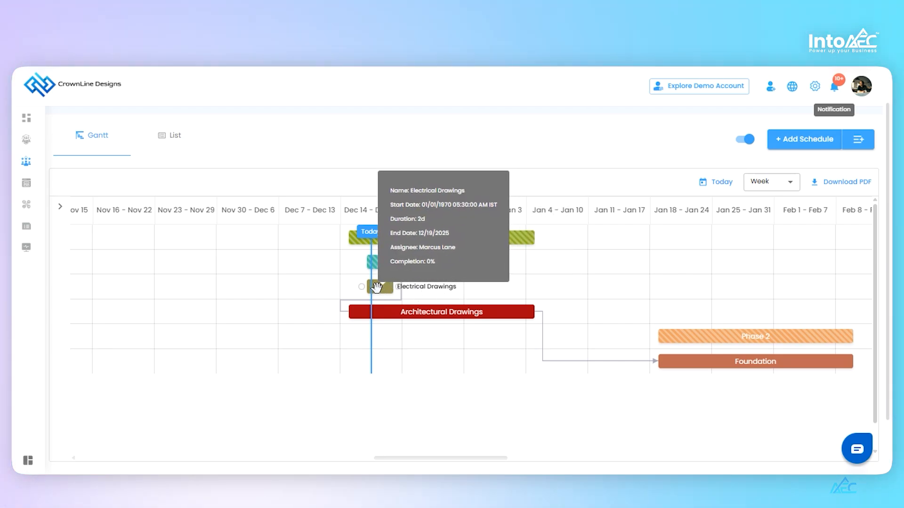
pyautogui.moveTo(393, 285); pyautogui.dragTo(583, 289)
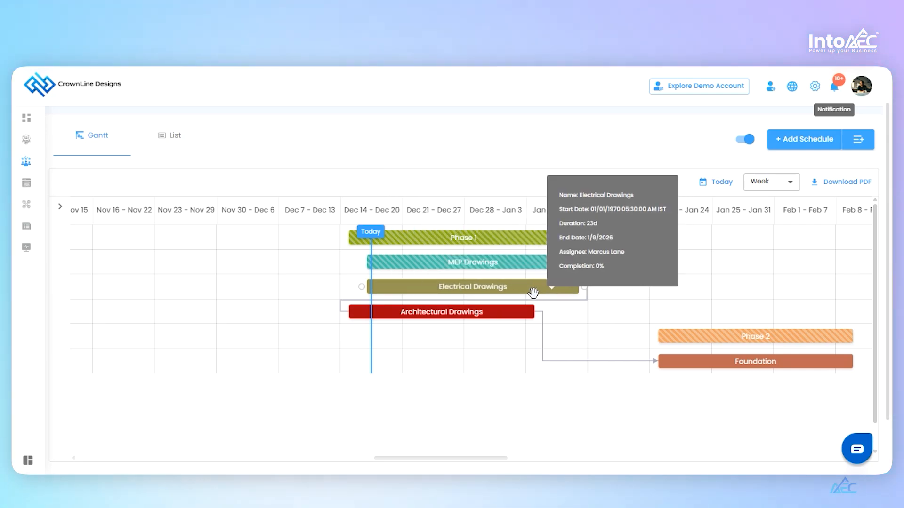
# Mark Electrical Drawings as complete and check the completion of it and its parents, MEP Drawings and Phase 1
pyautogui.rightClick(478, 292)
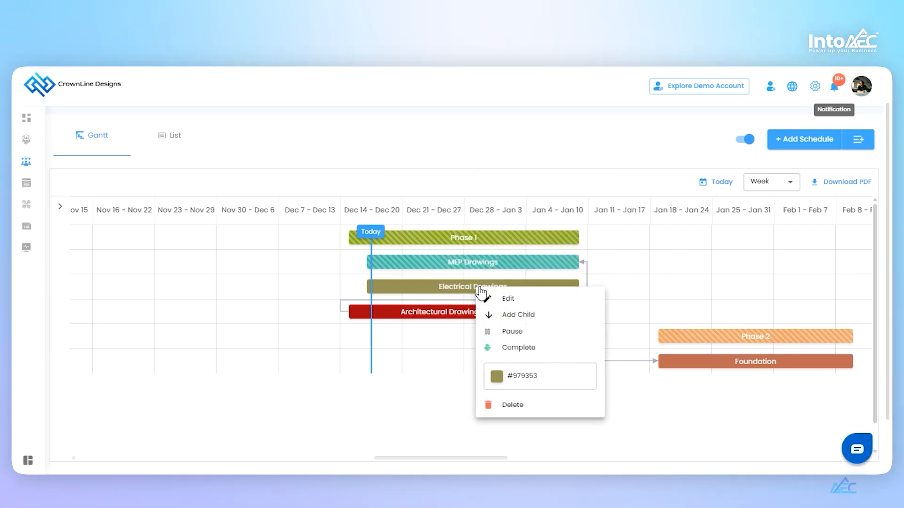
pyautogui.click(519, 350)
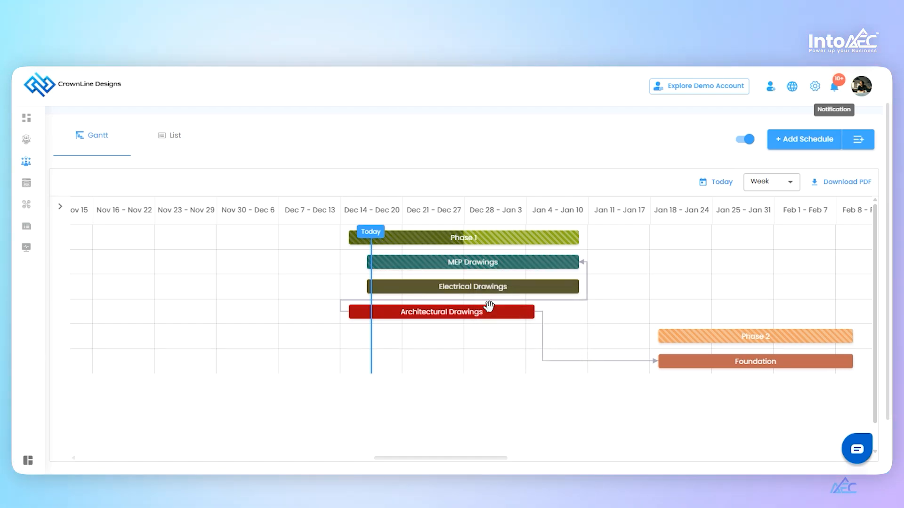
pyautogui.moveTo(440, 288)
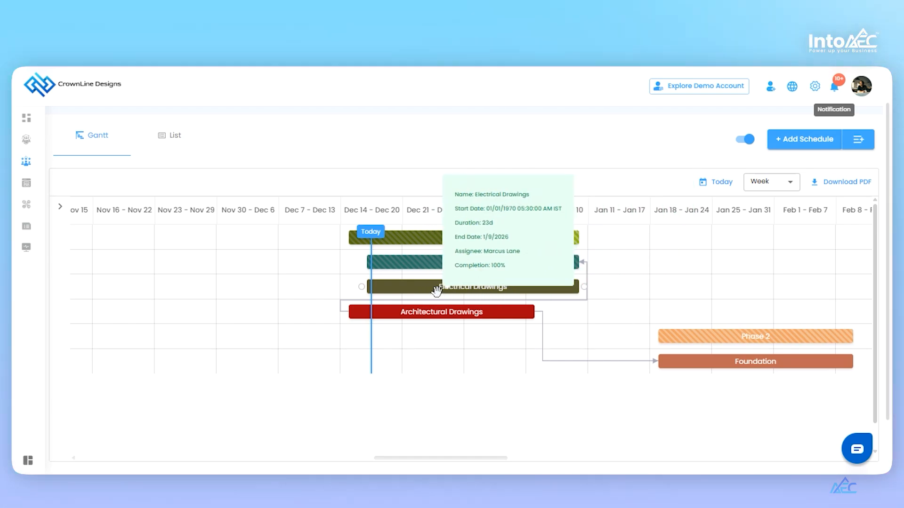
pyautogui.moveTo(495, 257)
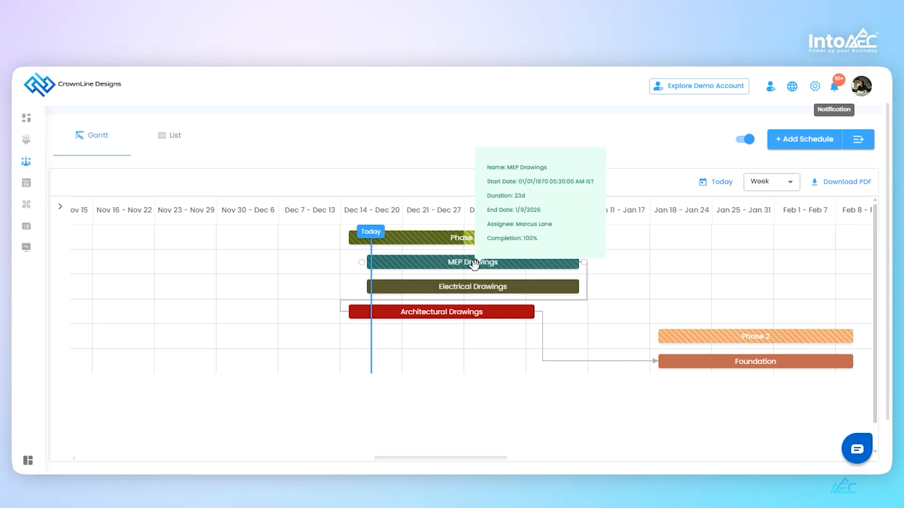
pyautogui.moveTo(472, 239)
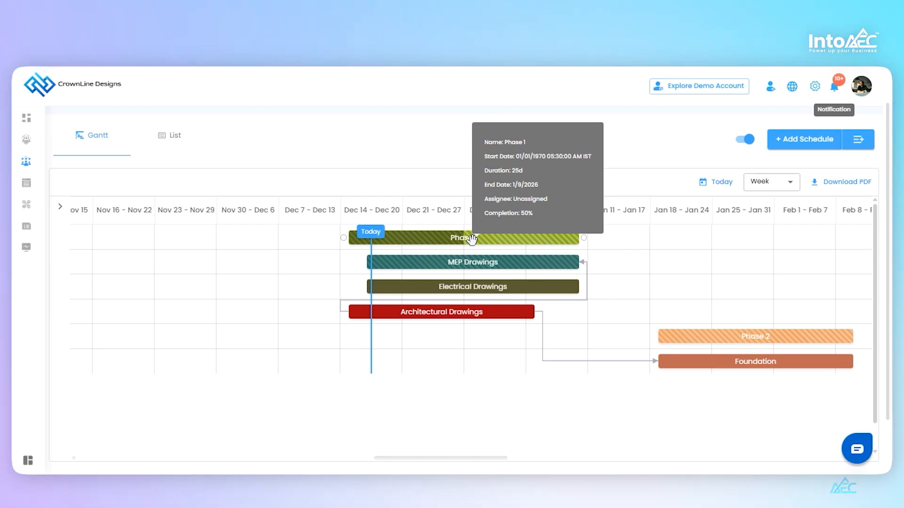
# Mark Electrical Drawings as incomplete again and view its available actions without applying one
pyautogui.rightClick(499, 286)
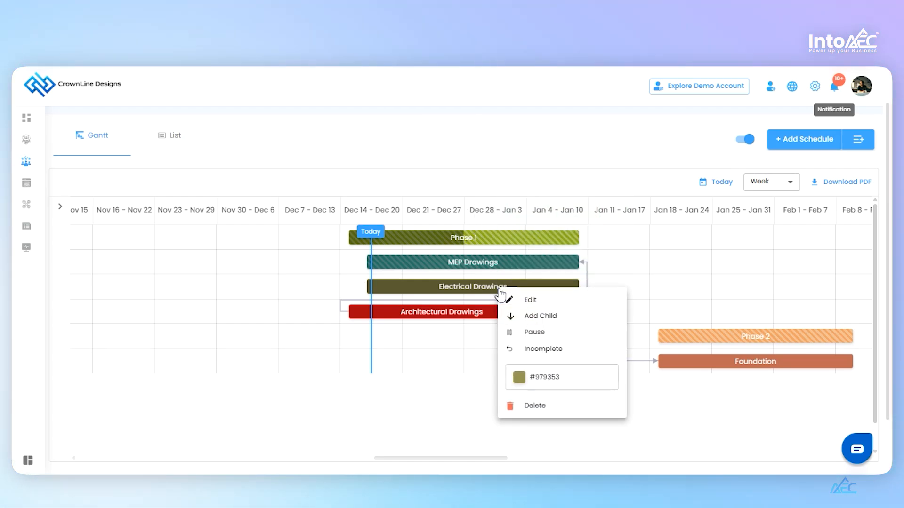
pyautogui.click(547, 351)
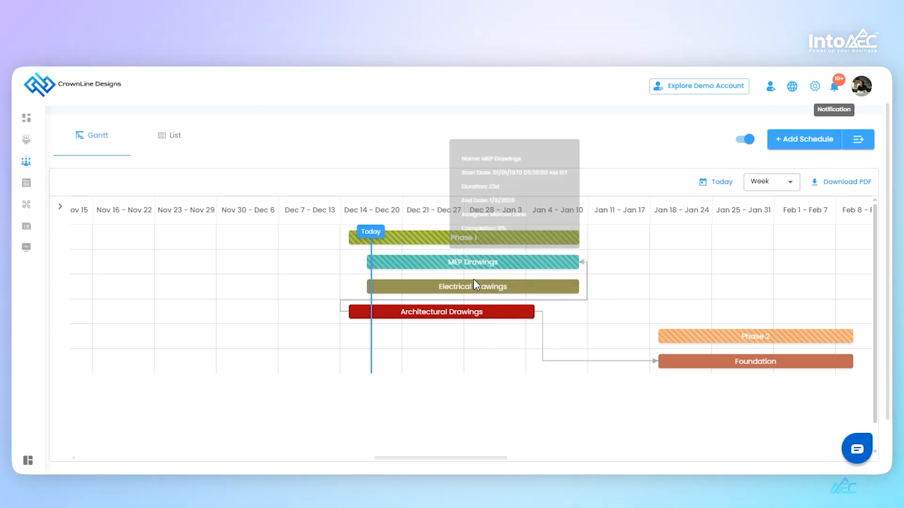
pyautogui.rightClick(486, 288)
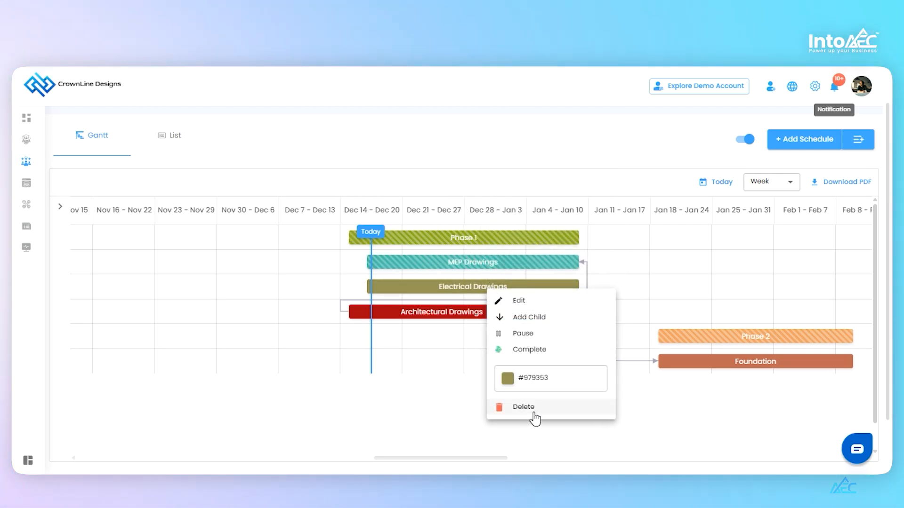
pyautogui.click(650, 290)
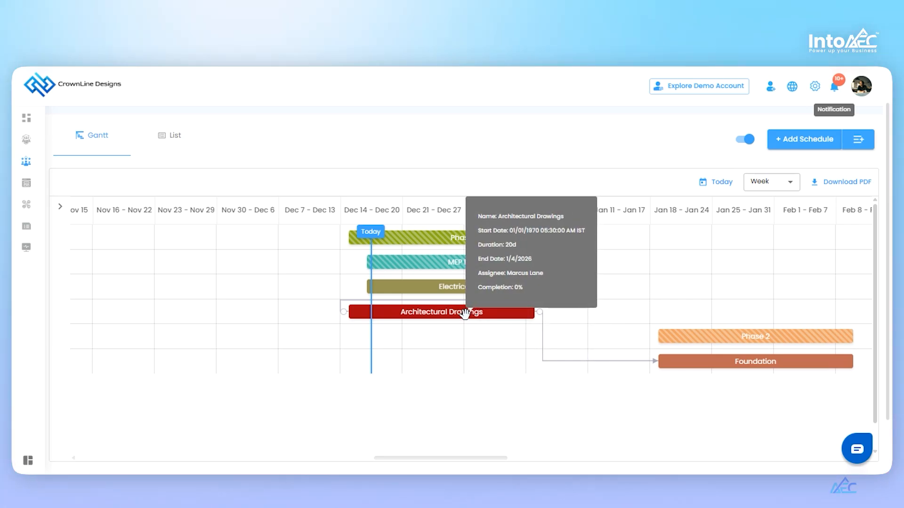
# Open Architectural Drawings for editing, examine the linked tasks in its additional details, and close it without changes
pyautogui.rightClick(466, 316)
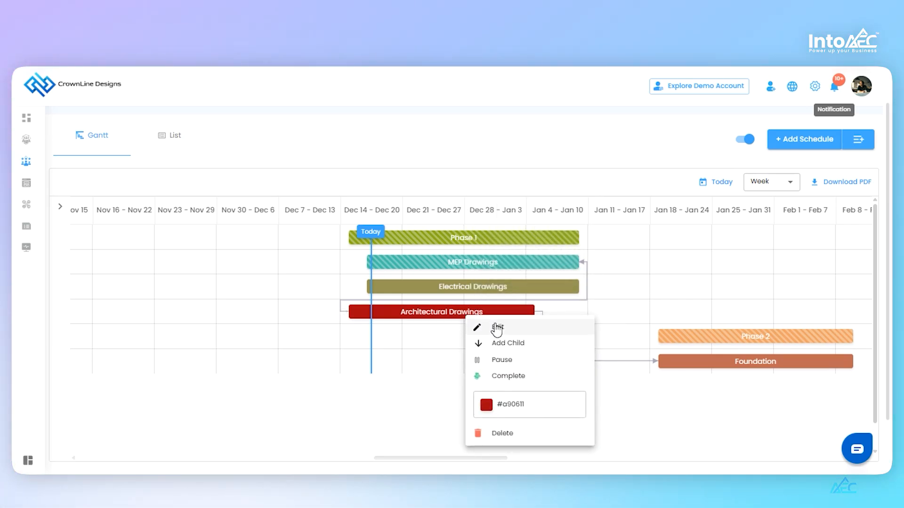
pyautogui.click(497, 327)
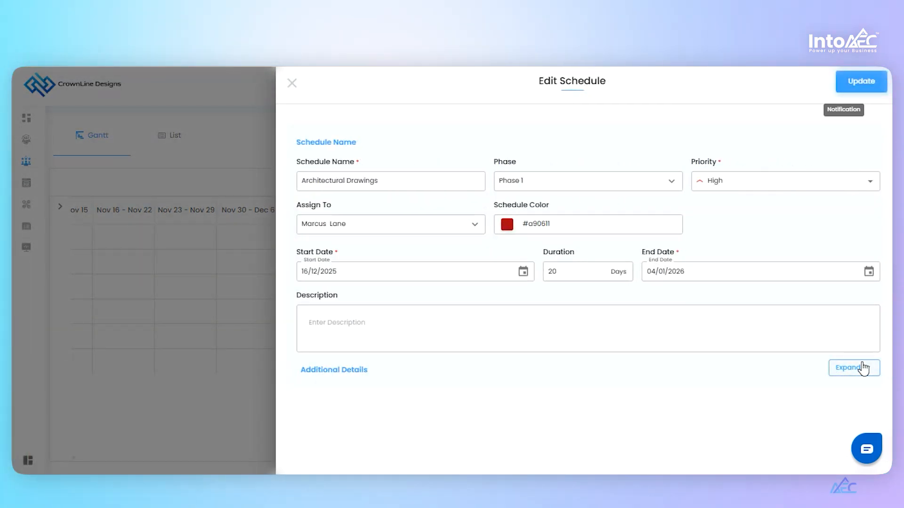
pyautogui.click(864, 369)
pyautogui.scroll(-3, 364, 307)
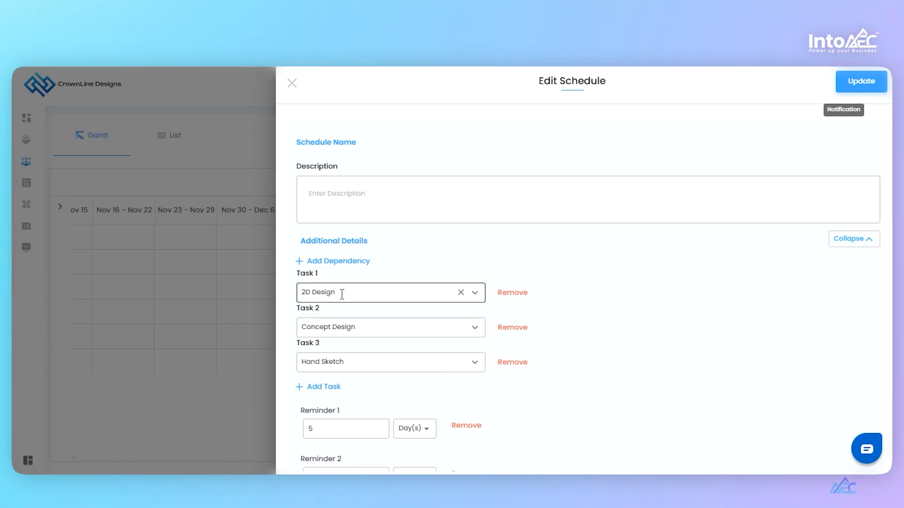
pyautogui.click(292, 85)
pyautogui.moveTo(390, 307)
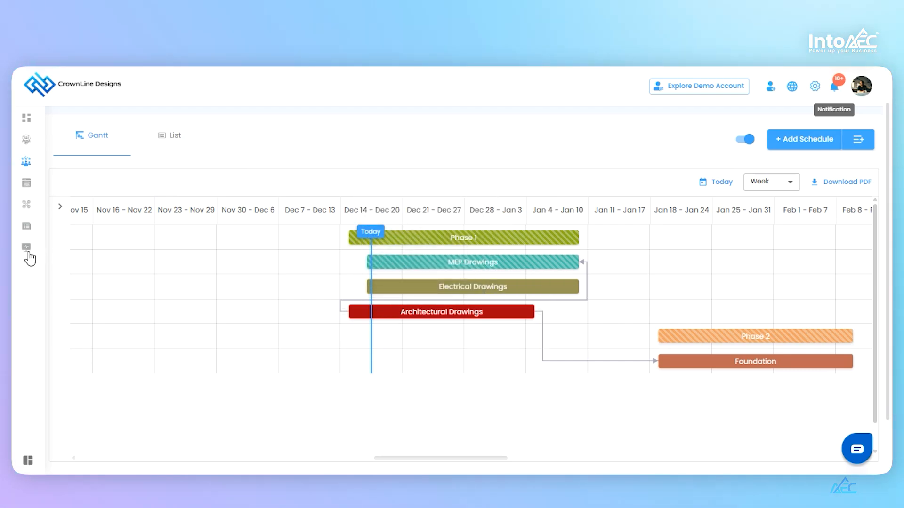
# Go to the project's Task board and show the linked schedules of the To Do task 2D Design
pyautogui.scroll(1, 88, 118)
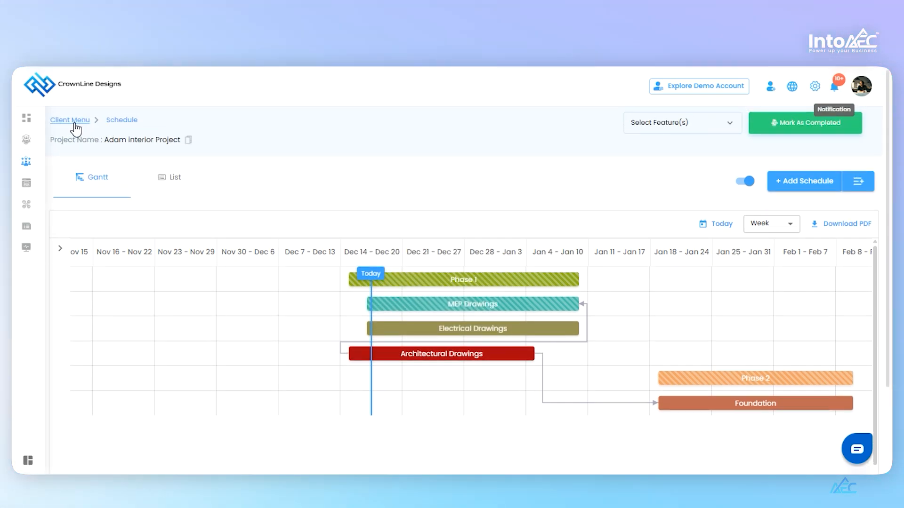
pyautogui.click(75, 123)
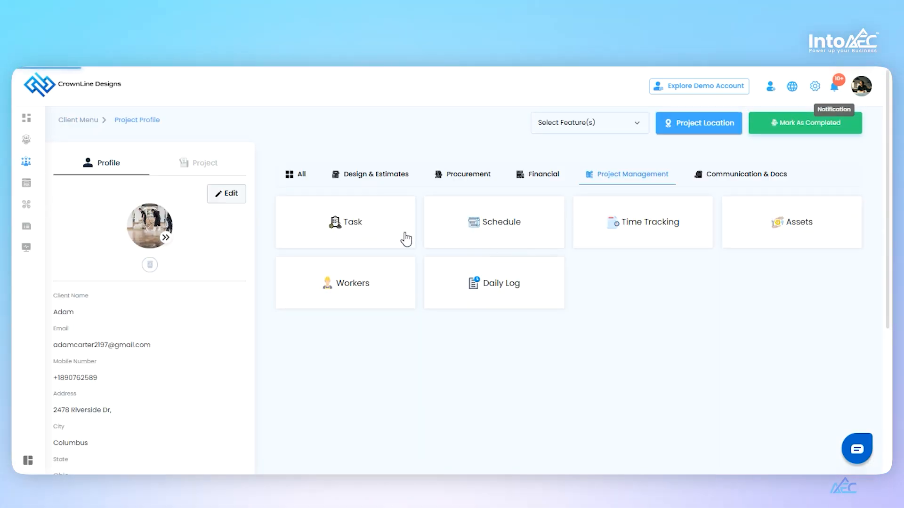
pyautogui.click(405, 239)
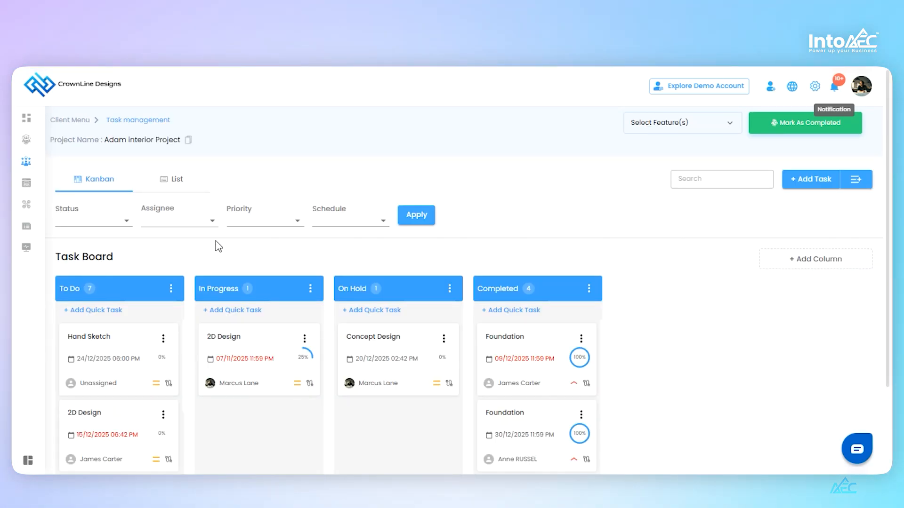
pyautogui.scroll(-2, 216, 245)
pyautogui.scroll(-1, 250, 305)
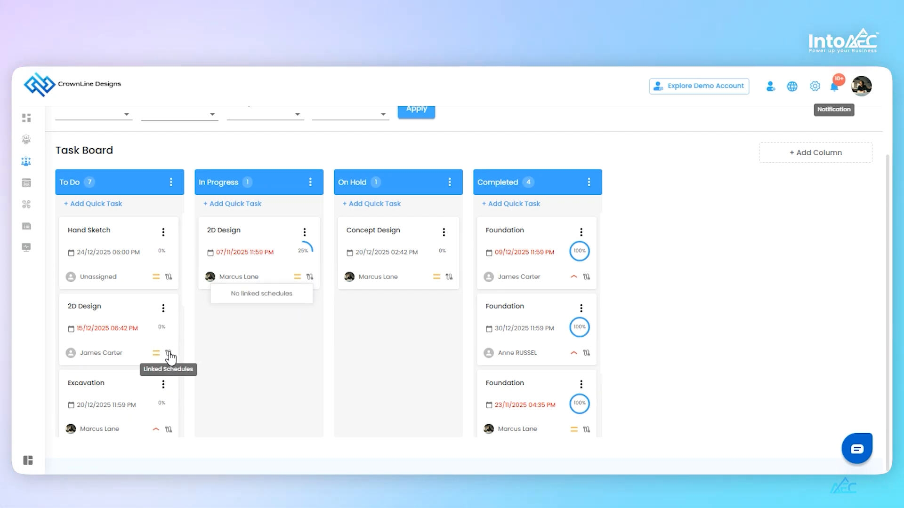
pyautogui.click(168, 353)
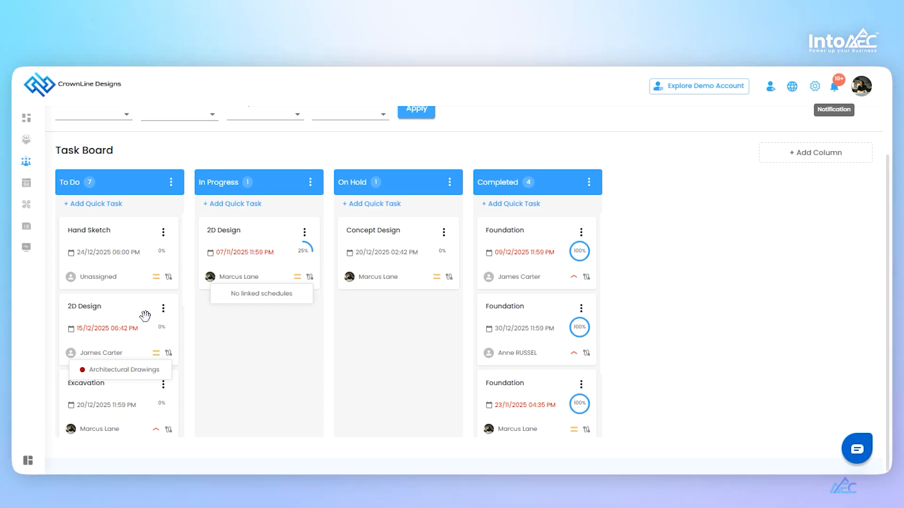
# Set the status of the To Do task 2D Design to Completed and close its details
pyautogui.click(144, 316)
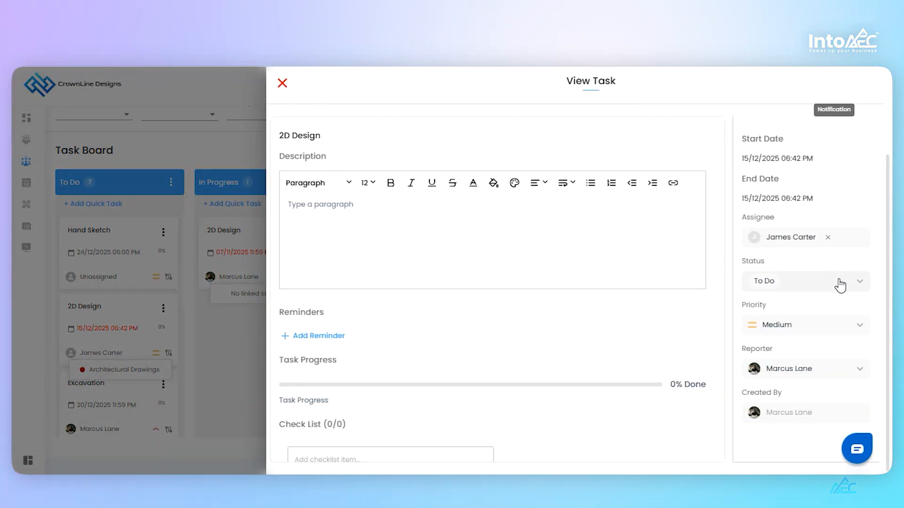
pyautogui.click(777, 377)
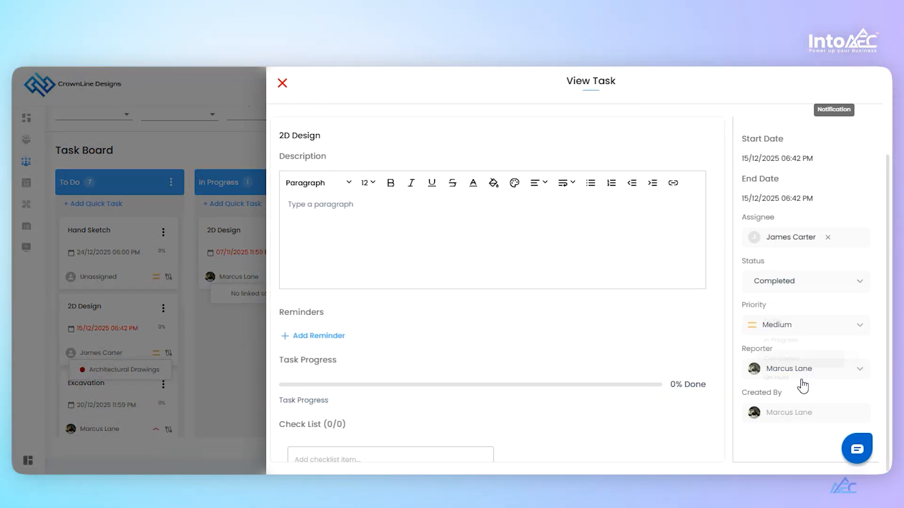
pyautogui.click(282, 83)
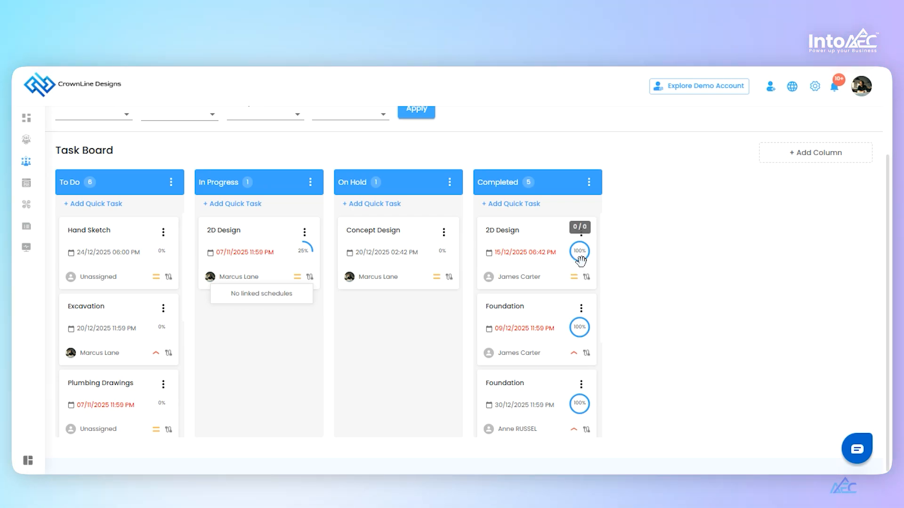
# Return to the project's schedule and show the Gantt chart on a Week scale around December and January
pyautogui.scroll(3, 577, 254)
pyautogui.click(64, 124)
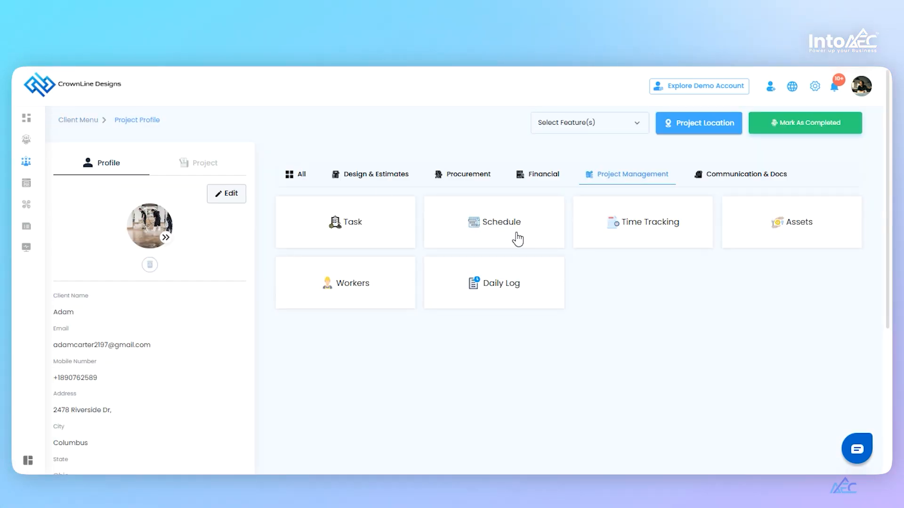
pyautogui.click(516, 233)
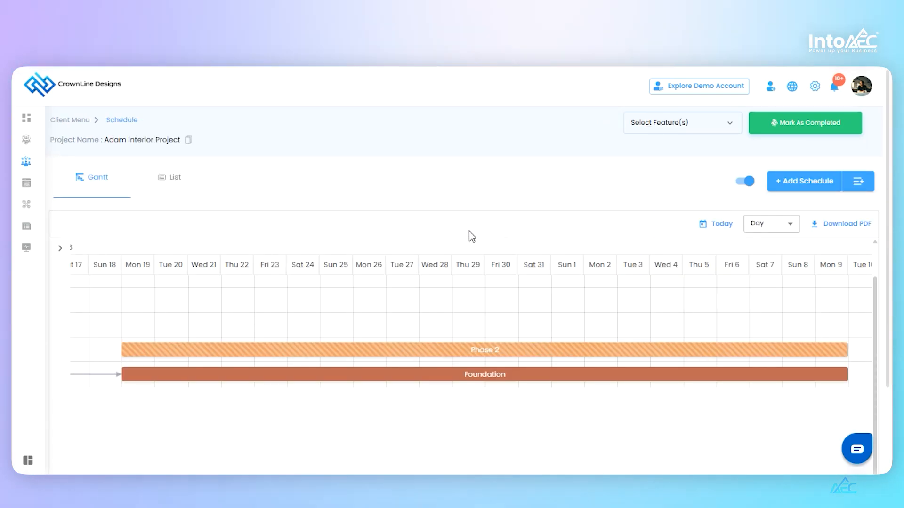
pyautogui.click(775, 228)
pyautogui.click(778, 258)
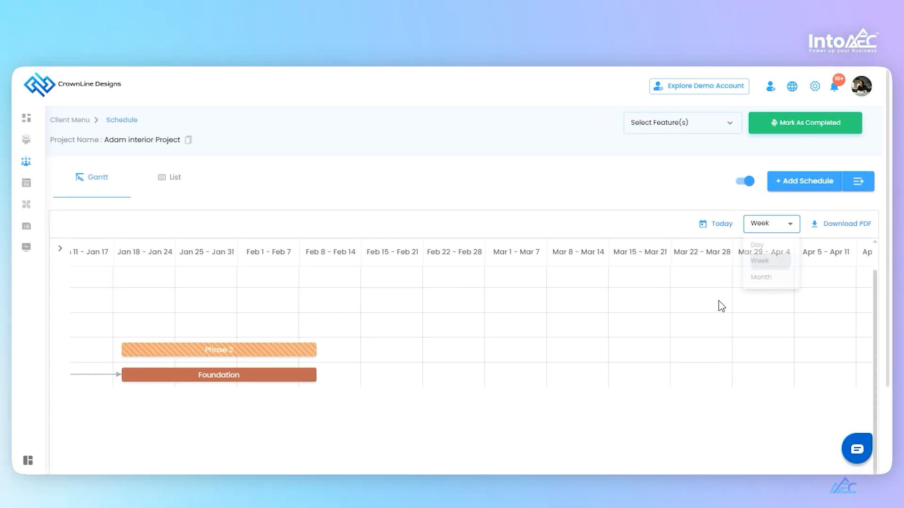
pyautogui.scroll(-2, 637, 405)
pyautogui.moveTo(527, 395); pyautogui.dragTo(442, 392)
pyautogui.scroll(2, 475, 303)
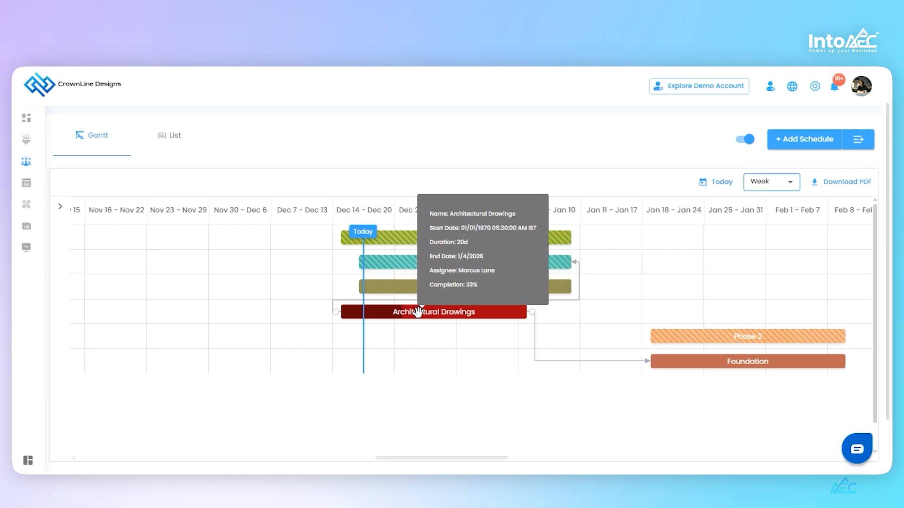
# Mark Architectural Drawings as complete in the Gantt chart and check the progress details of Phase 1
pyautogui.rightClick(421, 317)
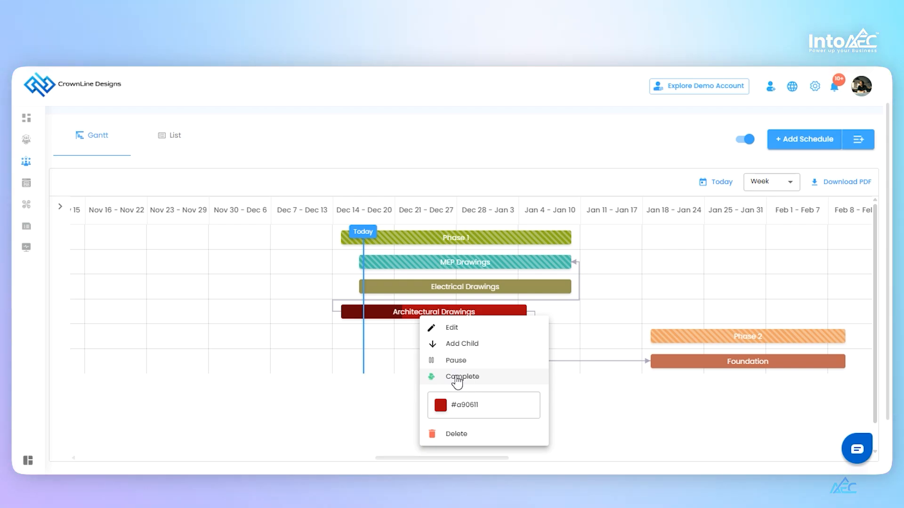
pyautogui.click(457, 379)
pyautogui.moveTo(439, 234)
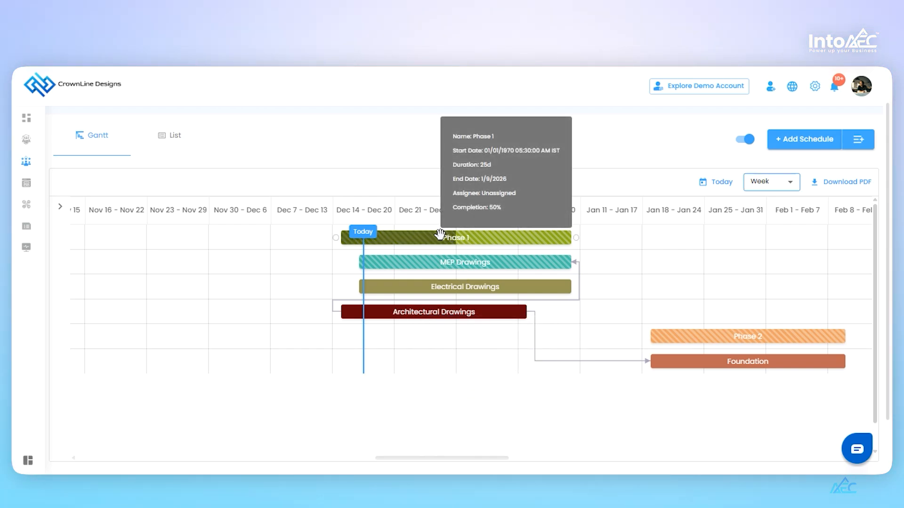
# Show the schedule table beside the Gantt chart and review completion percentages there and in the List view before returning to Gantt
pyautogui.click(60, 206)
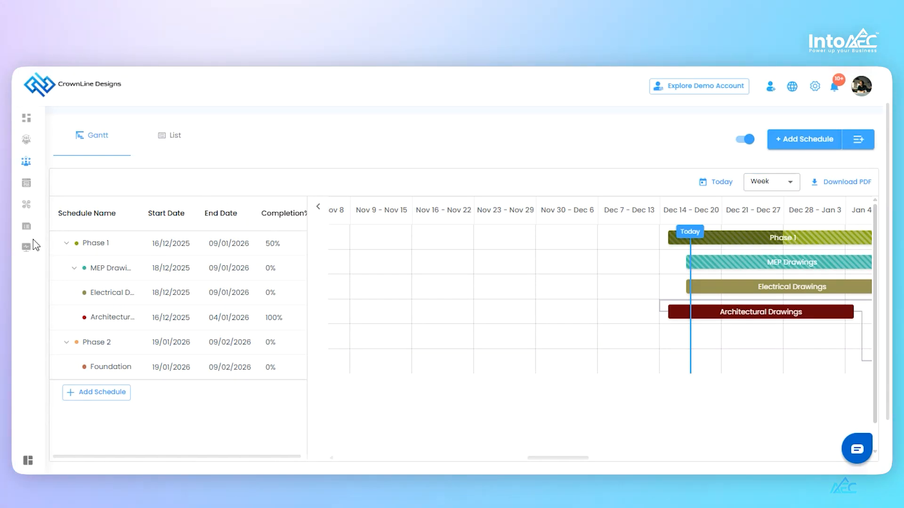
pyautogui.moveTo(268, 240)
pyautogui.scroll(1, 211, 255)
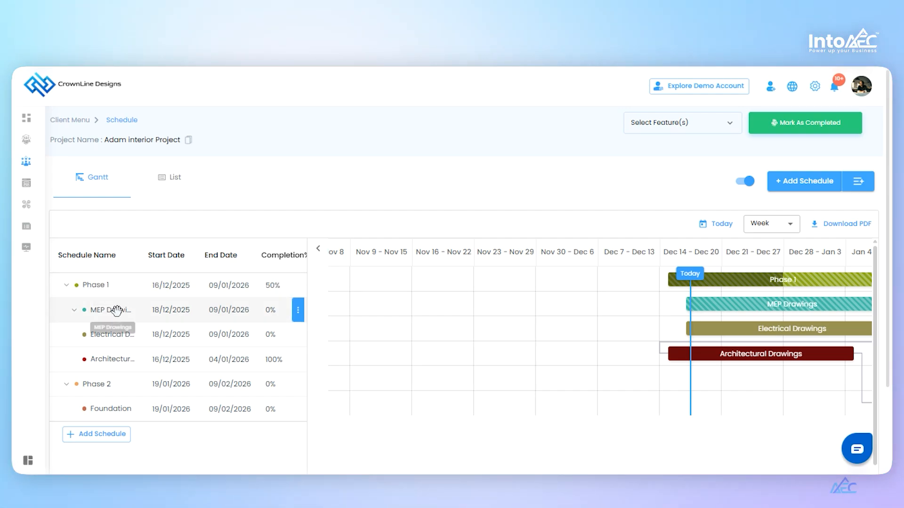
pyautogui.scroll(-2, 136, 330)
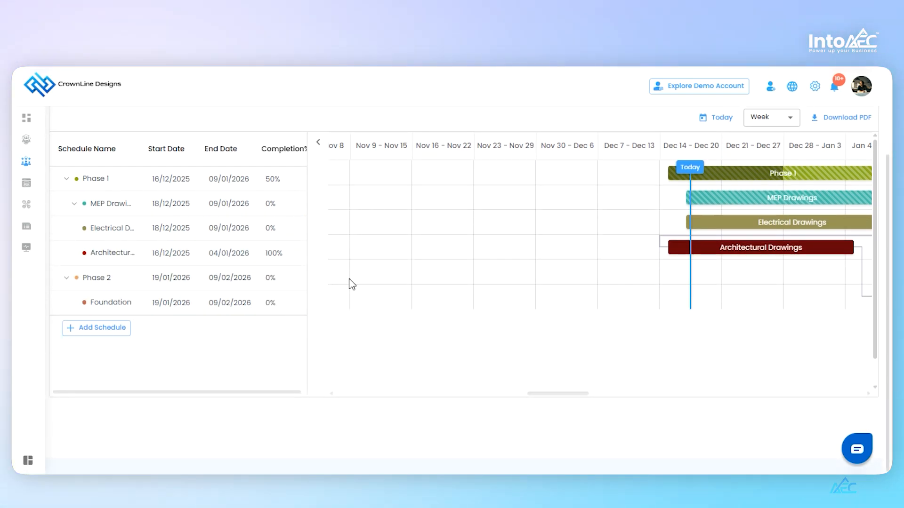
pyautogui.scroll(1, 351, 284)
pyautogui.scroll(1, 351, 284)
pyautogui.scroll(-1, 494, 329)
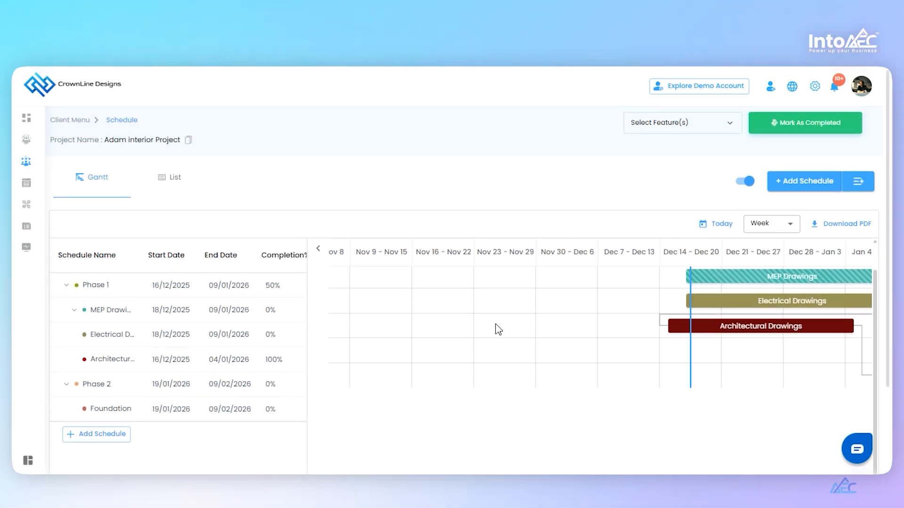
pyautogui.click(171, 189)
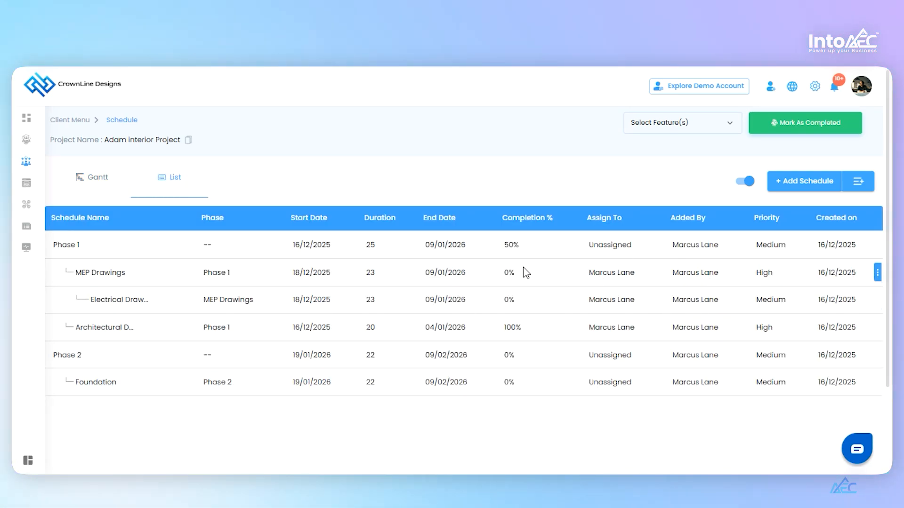
pyautogui.click(106, 182)
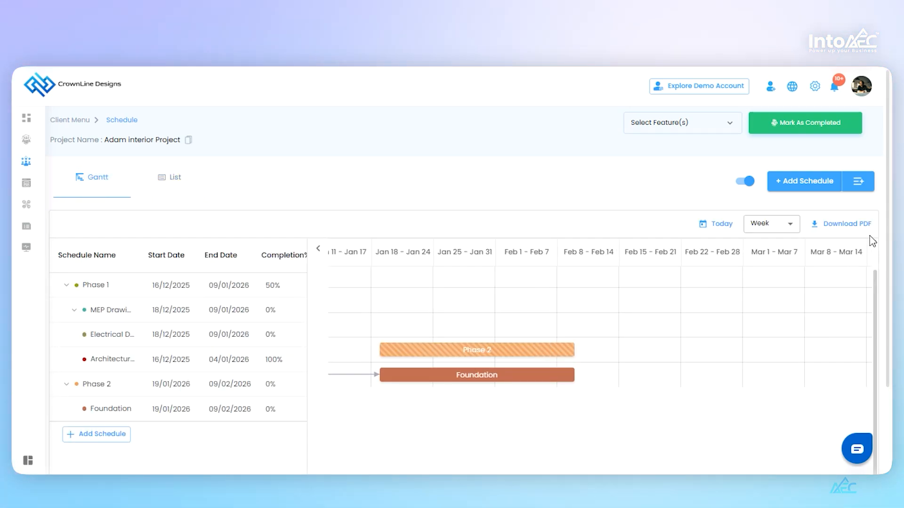
# View the schedule template selection without applying a template, and bring the Gantt timeline back to today
pyautogui.click(865, 186)
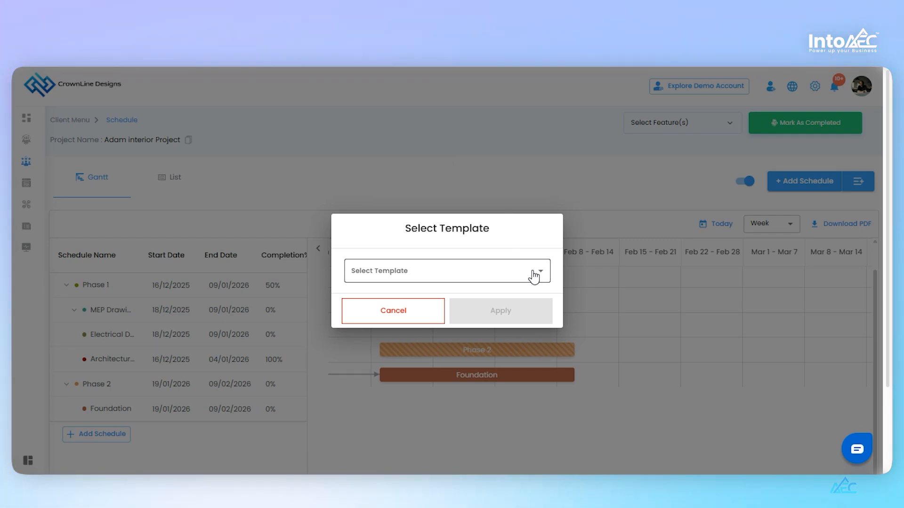
pyautogui.click(534, 276)
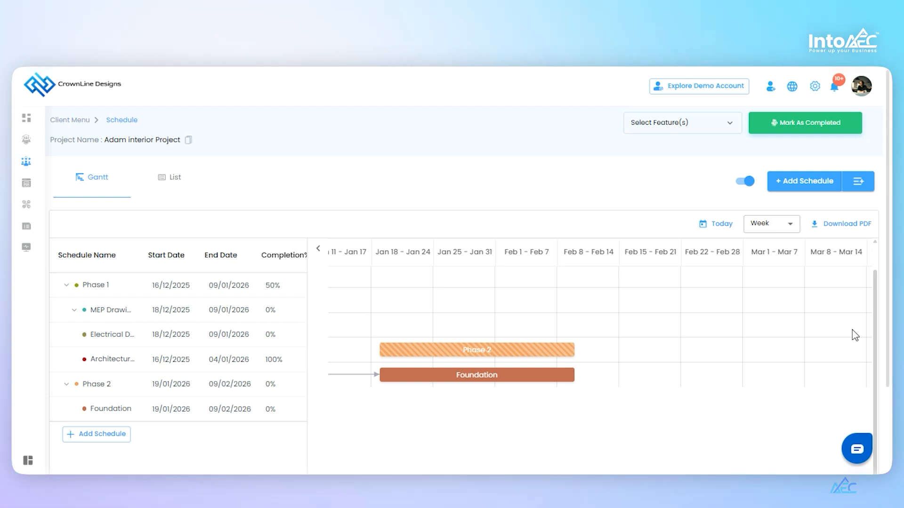
pyautogui.click(729, 226)
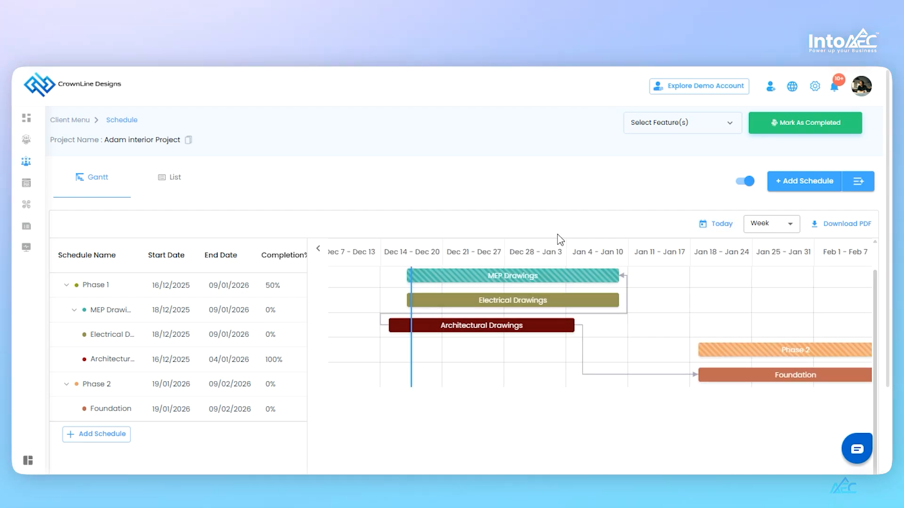